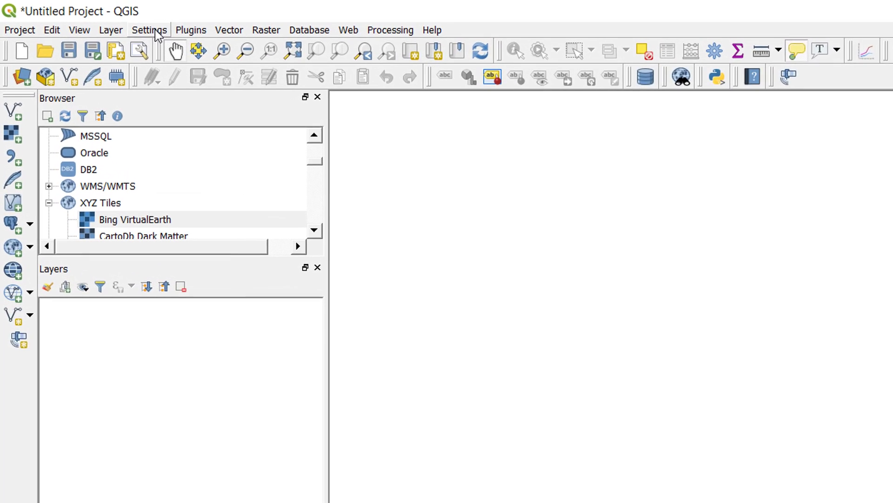
Step: Check the global CRS options and the project's CRS settings, closing both unchanged
left_click(102, 21)
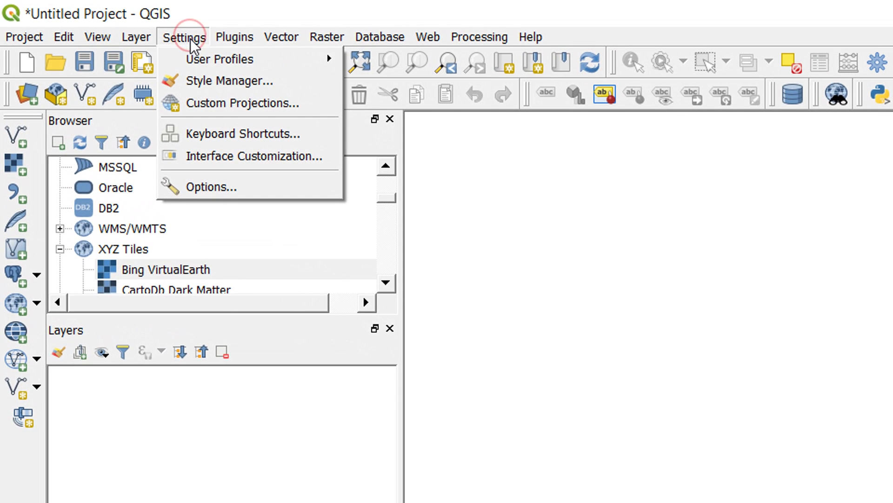
left_click(219, 194)
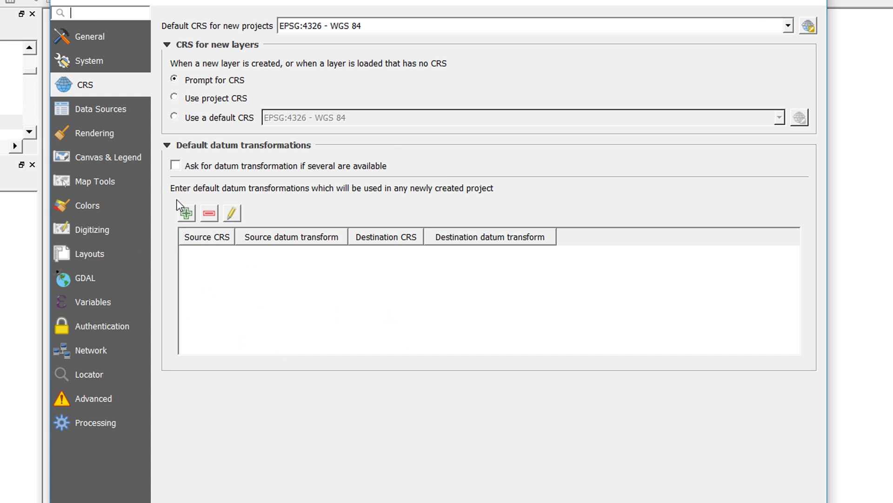
left_click(811, 1)
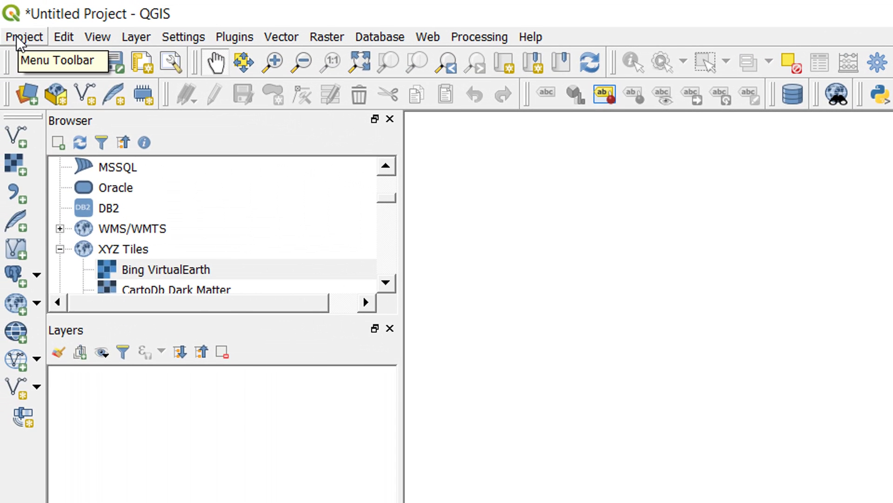
left_click(16, 36)
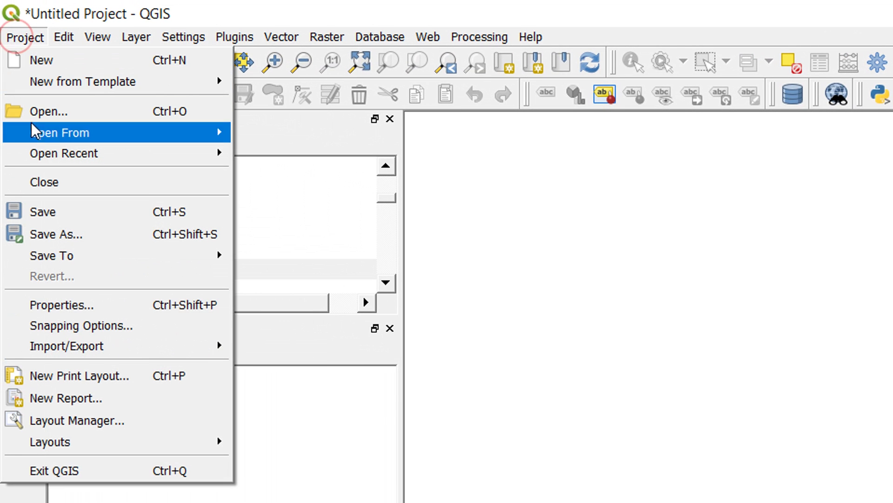
left_click(71, 309)
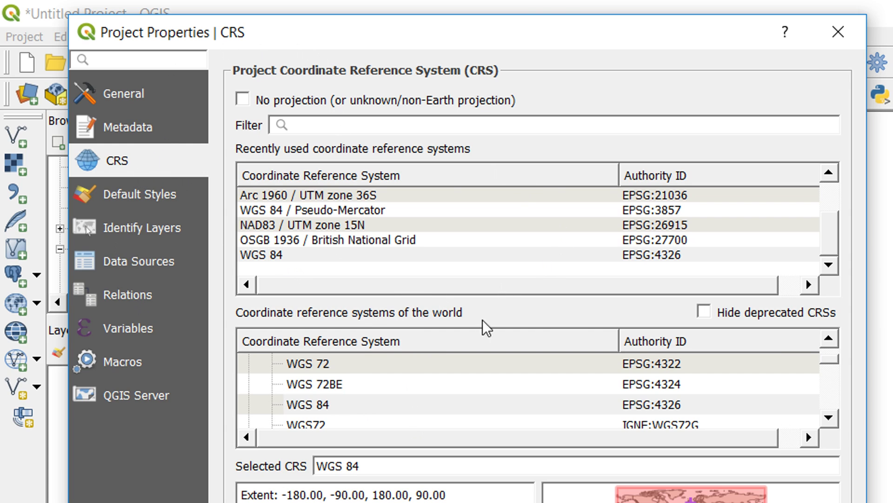
left_click(839, 40)
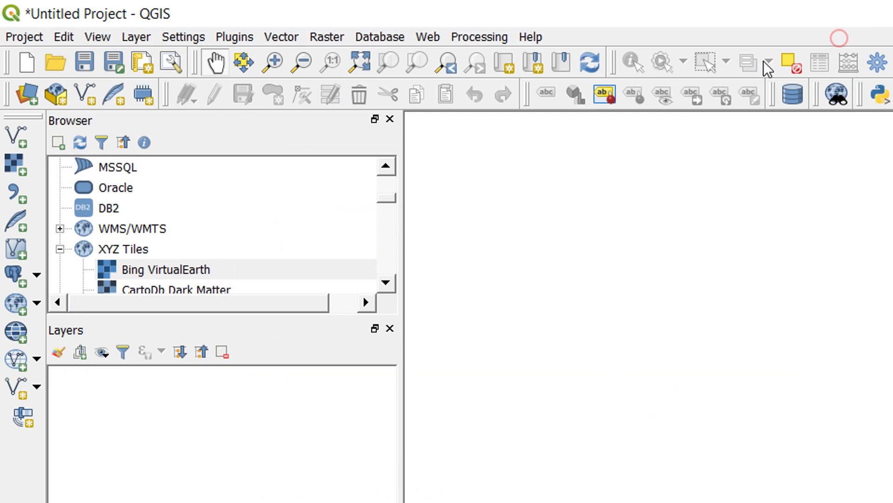
Step: Review the global CRS and datum transformation options, keeping the defaults
left_click(104, 21)
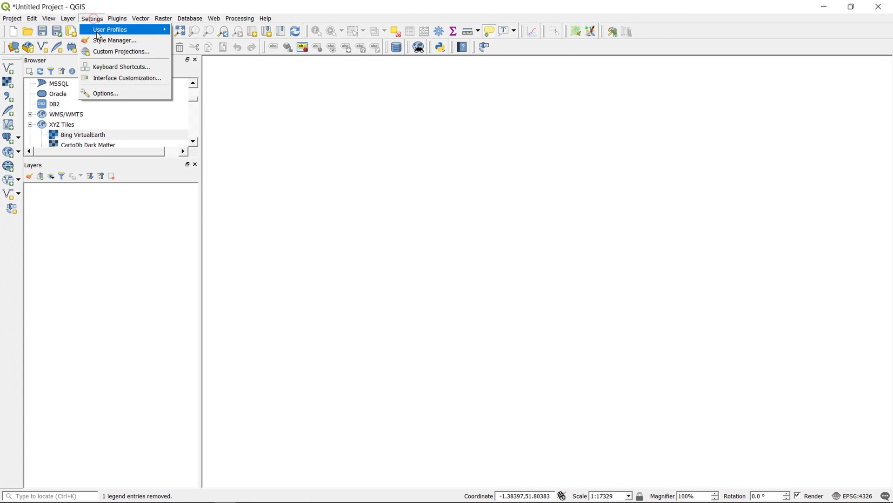
left_click(103, 95)
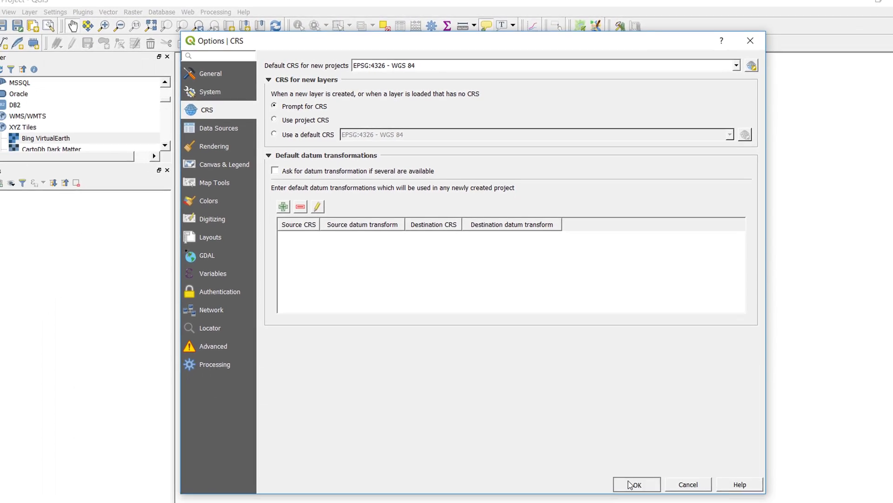
left_click(632, 485)
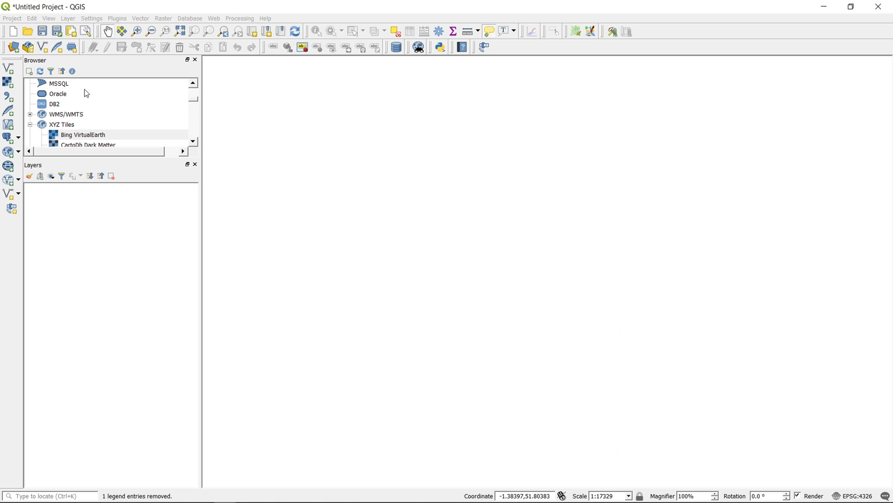
Step: Start a new untitled project and select Bing VirtualEarth in the Browser's XYZ Tiles
left_click(14, 34)
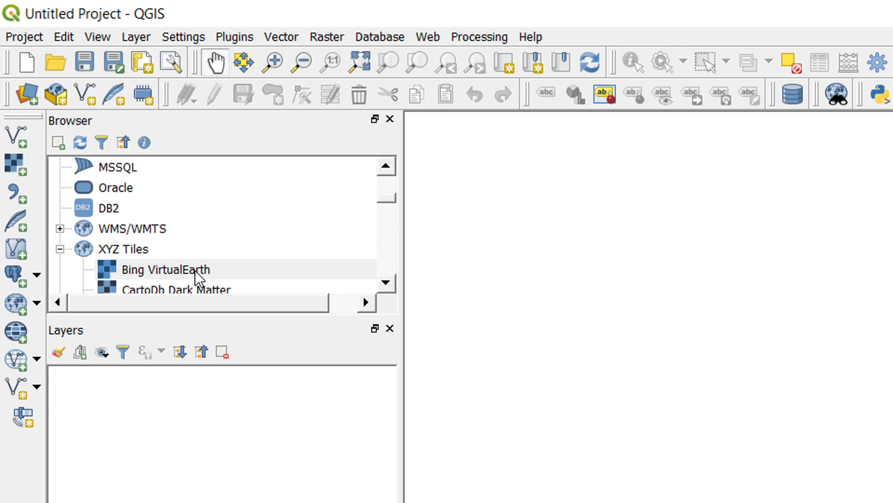
left_click(390, 281)
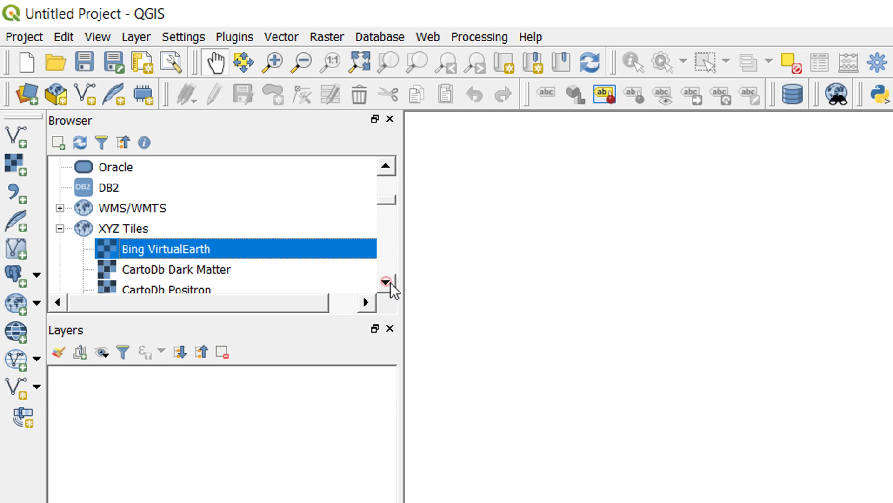
left_click(391, 283)
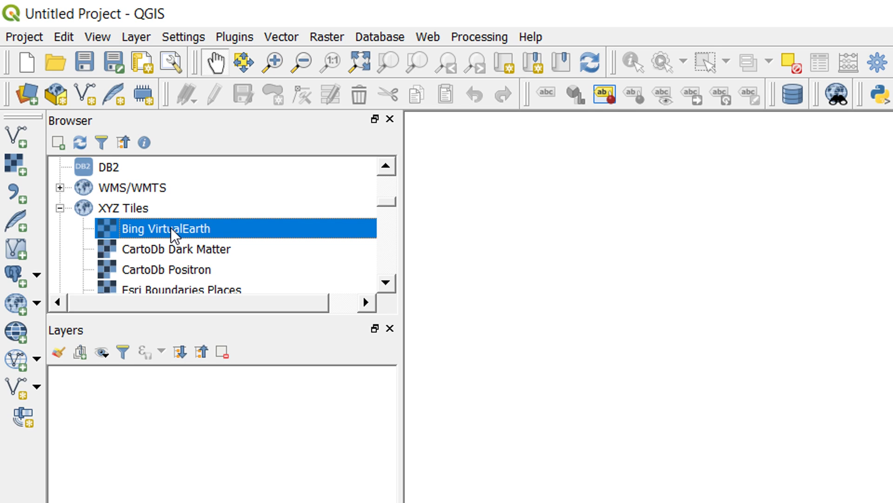
Step: Add the Bing VirtualEarth basemap as a layer, giving the project EPSG:3857
mouse_move(172, 227)
left_mouse_down()
mouse_move(166, 408)
mouse_move(174, 406)
left_mouse_up()
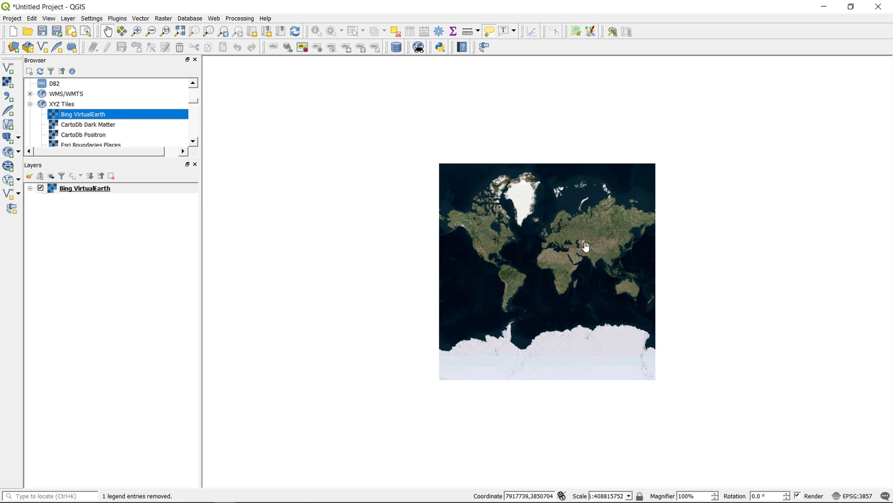
scroll(545, 232, "up", 2)
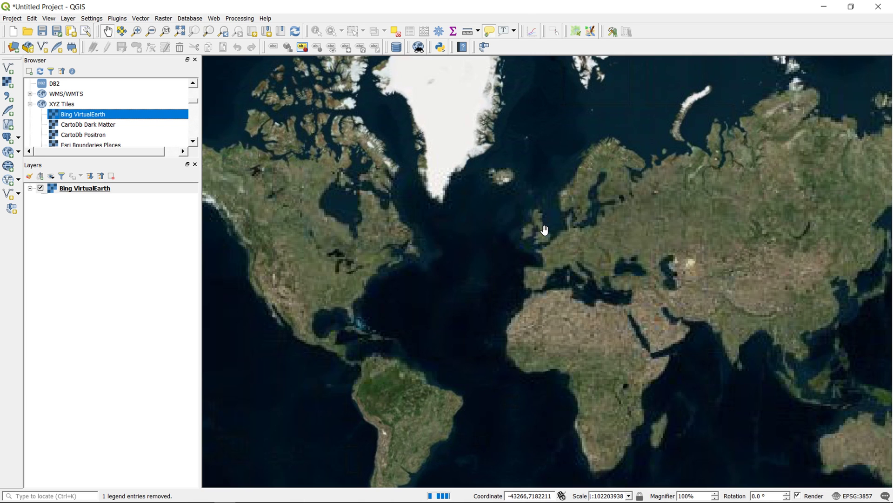
scroll(544, 230, "up", 3)
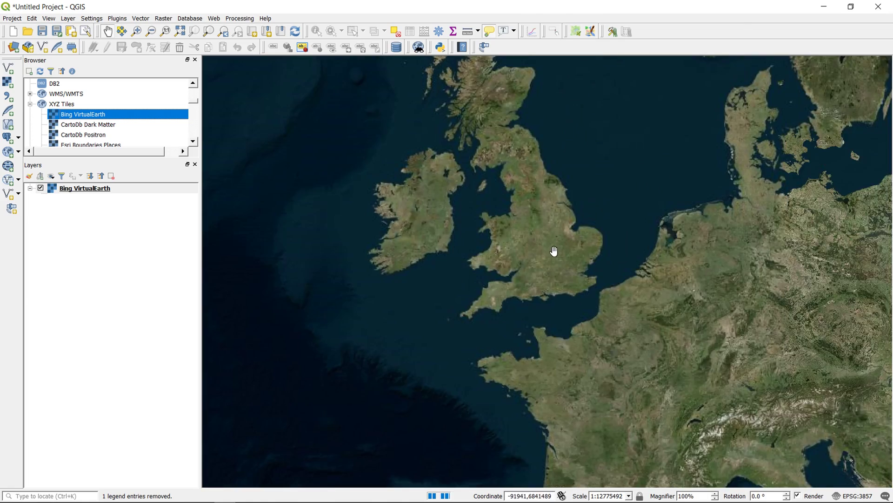
scroll(554, 251, "up", 3)
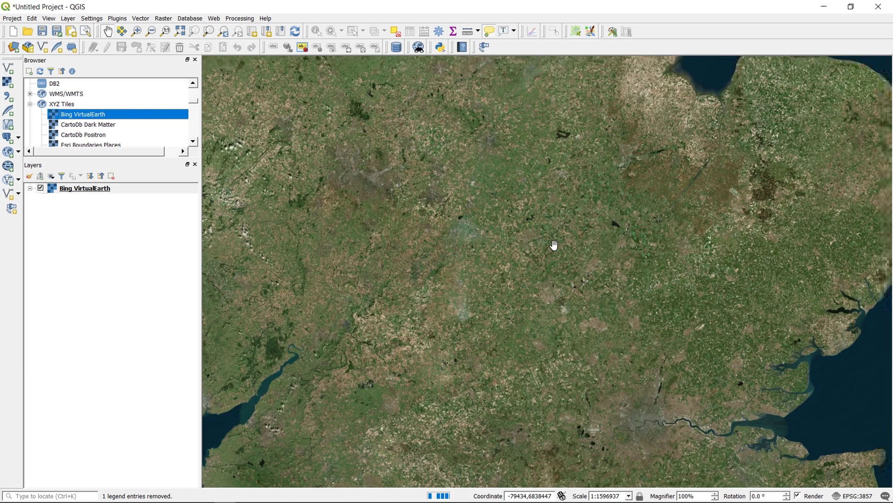
scroll(466, 261, "down", 1)
Step: Pan across northern Britain and back to bring southern England and East Anglia into view
left_click_drag(470, 229, 531, 384)
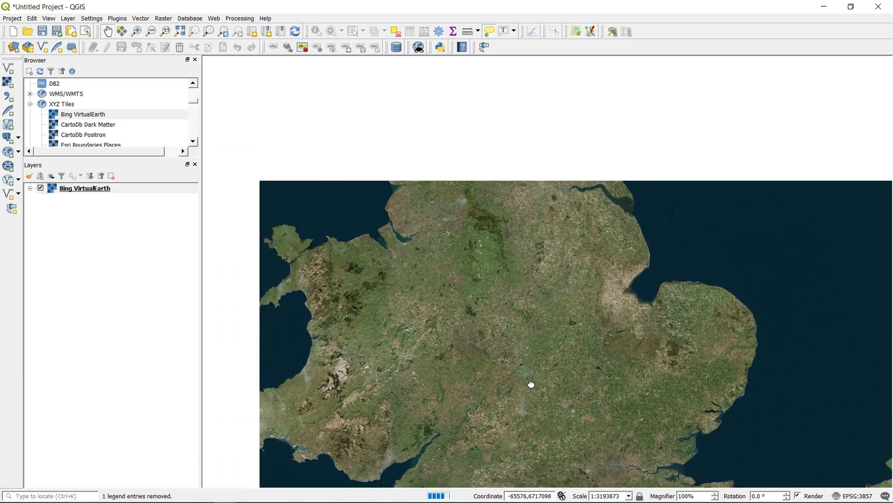
left_click_drag(467, 184, 554, 363)
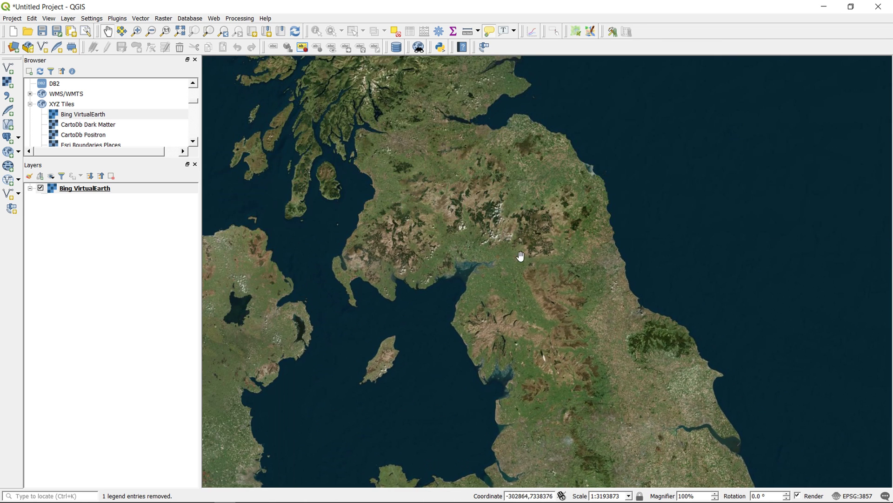
left_click_drag(498, 185, 593, 355)
left_click_drag(636, 387, 474, 106)
left_click_drag(571, 362, 438, 169)
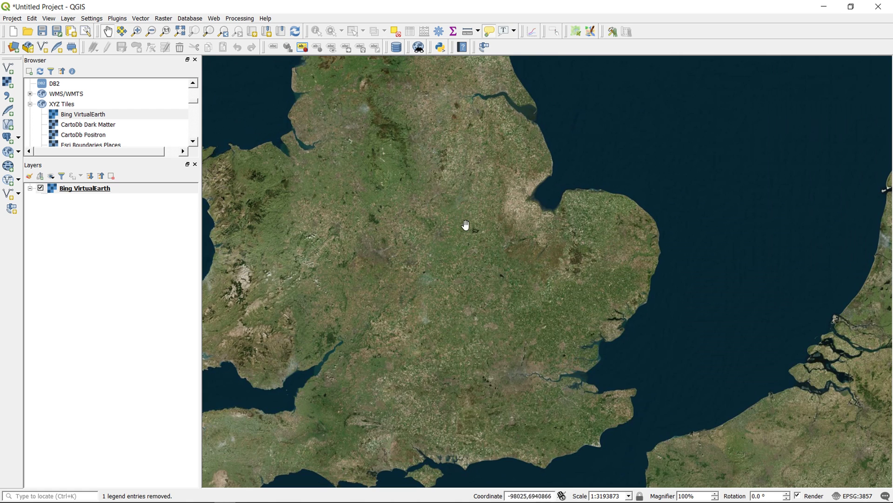
Step: Filter the project CRS list for 4326 and select WGS 84 (EPSG:4326)
left_click(858, 496)
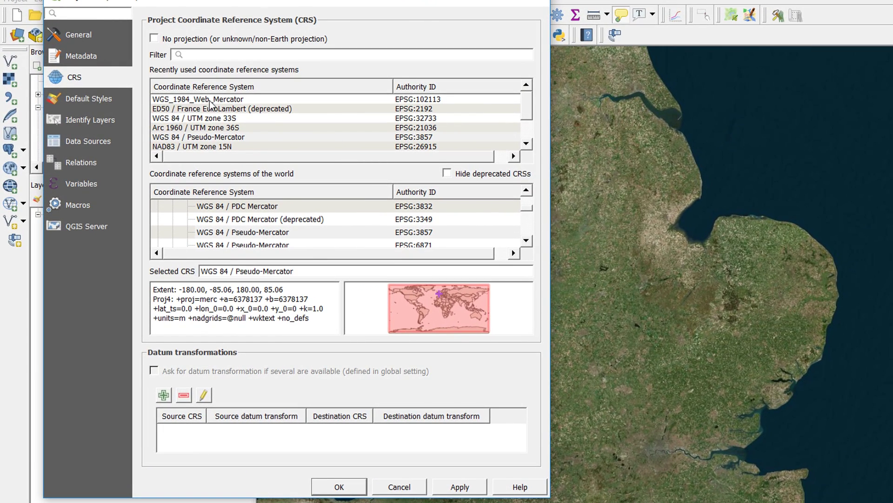
scroll(282, 117, "down", 1)
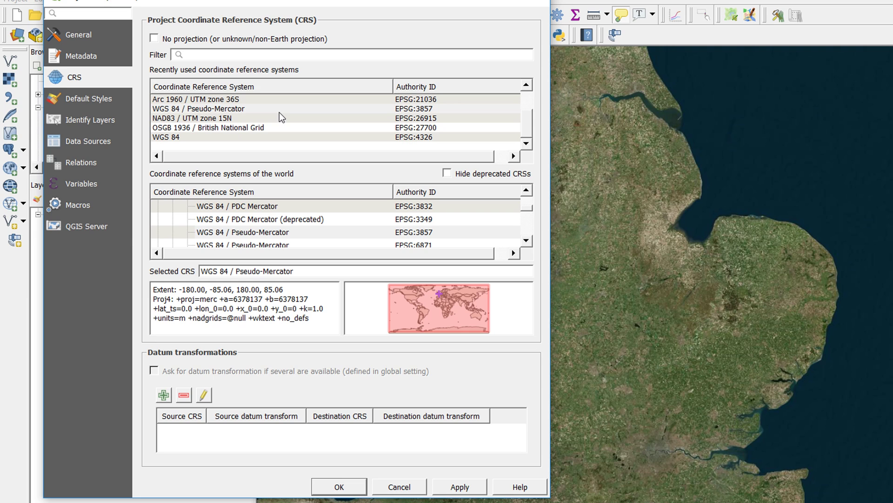
left_click(229, 136)
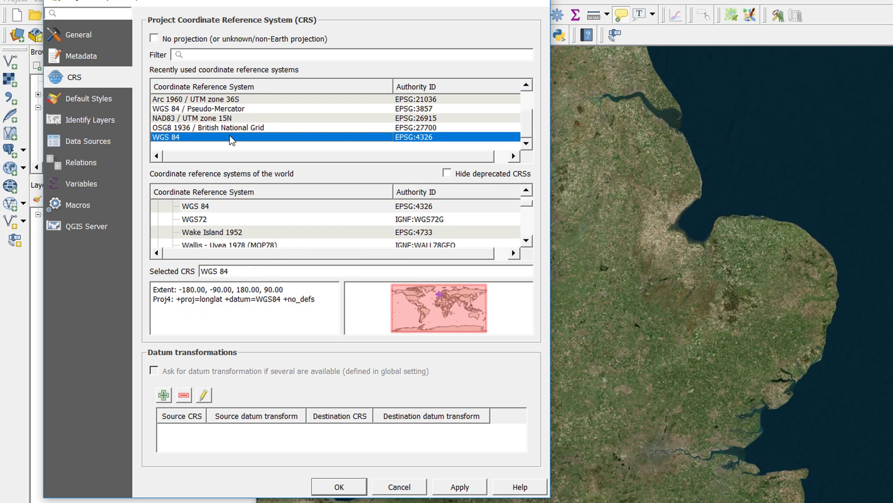
left_click(210, 55)
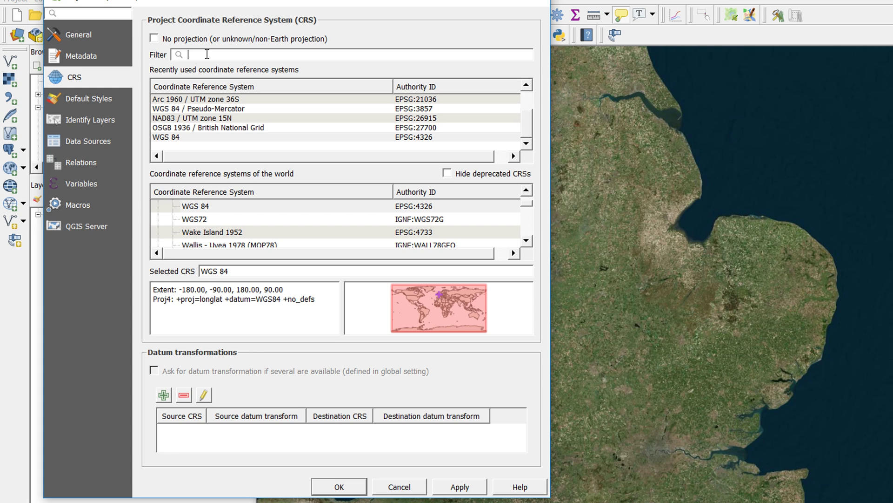
type("4326")
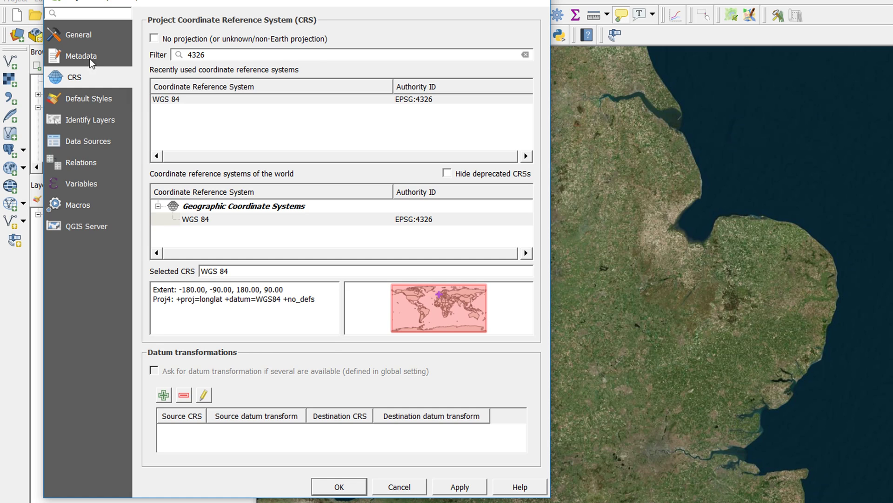
left_click(223, 98)
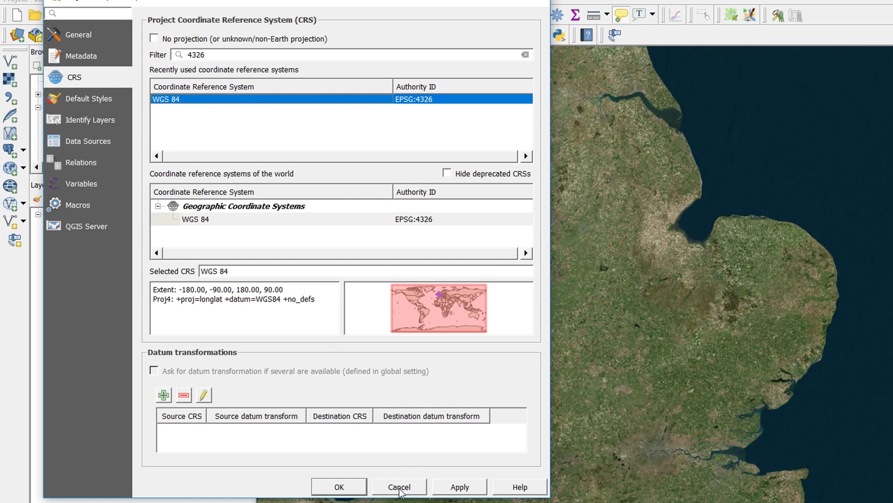
Step: Apply WGS 84 as the project CRS and zoom the redrawn basemap around England
left_click(339, 487)
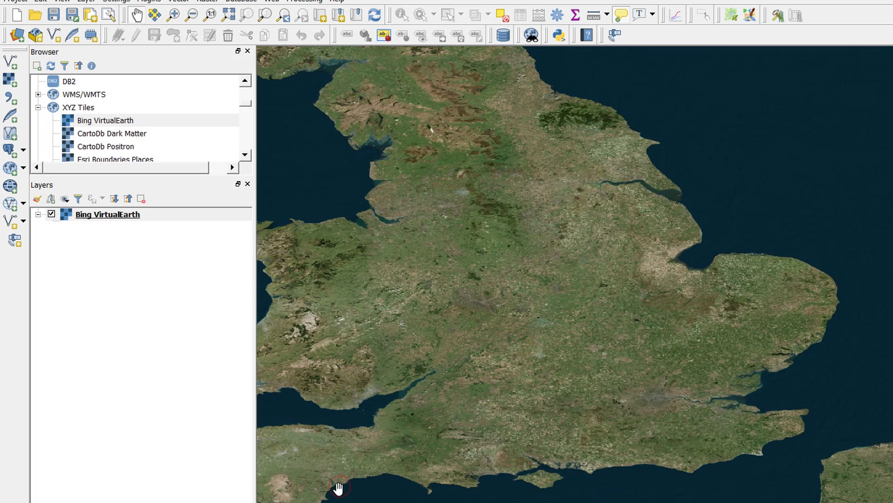
left_click_drag(515, 217, 579, 329)
scroll(542, 279, "down", 2)
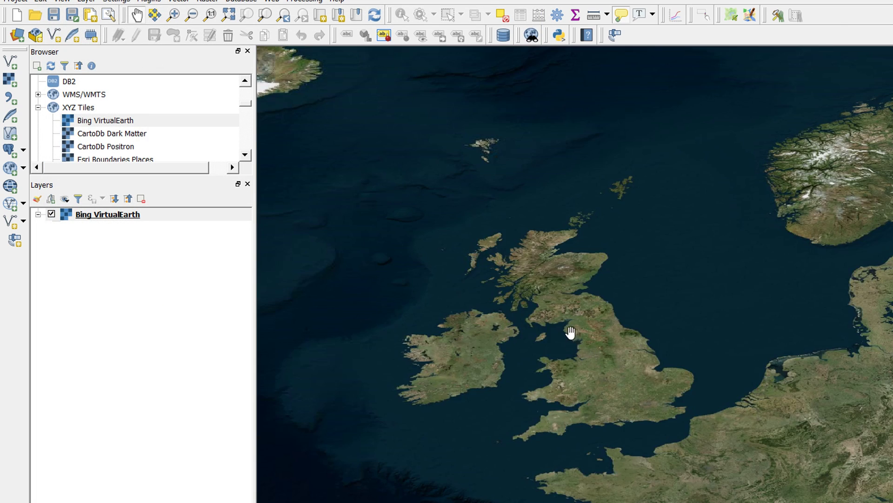
scroll(570, 332, "up", 1)
scroll(554, 319, "down", 1)
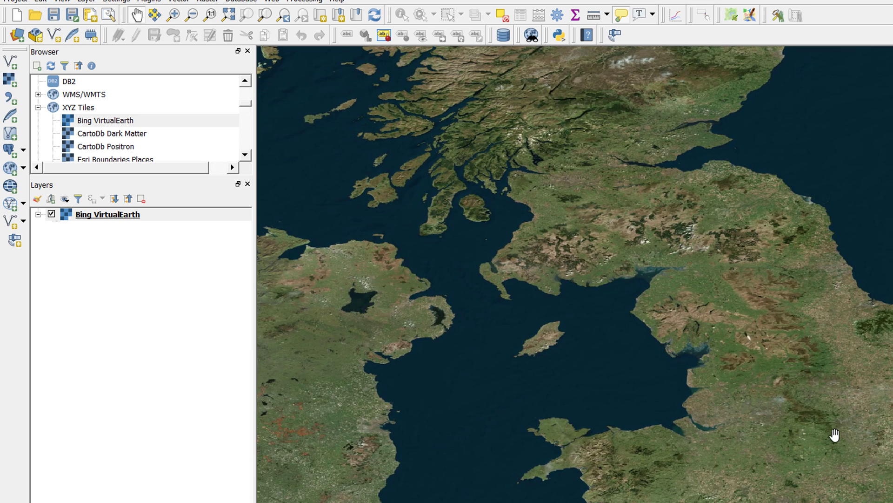
Step: Pan to show northern England, Wales, the Isle of Man and southern Scotland
left_click_drag(834, 428, 736, 323)
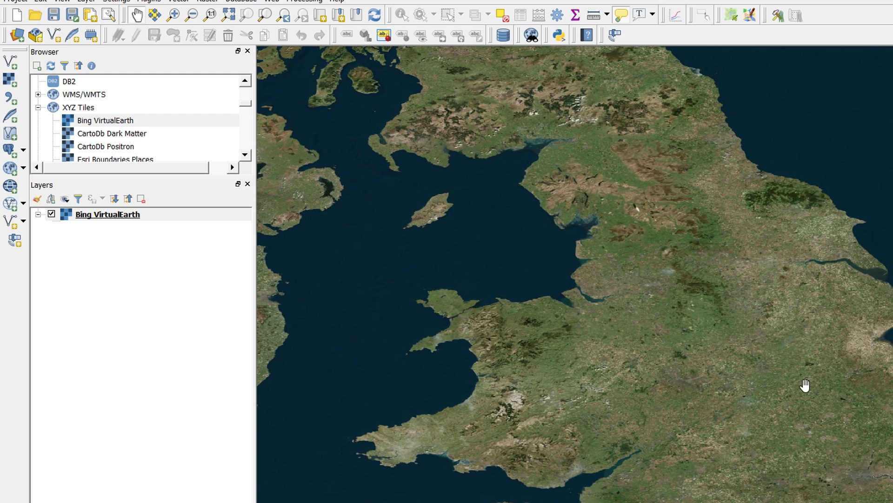
left_click_drag(647, 230, 769, 349)
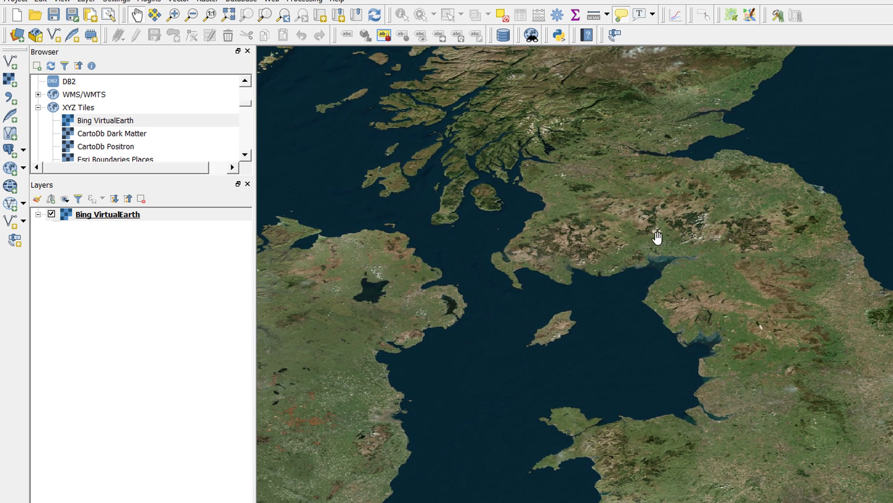
left_click_drag(728, 253, 760, 371)
left_click_drag(814, 443, 688, 240)
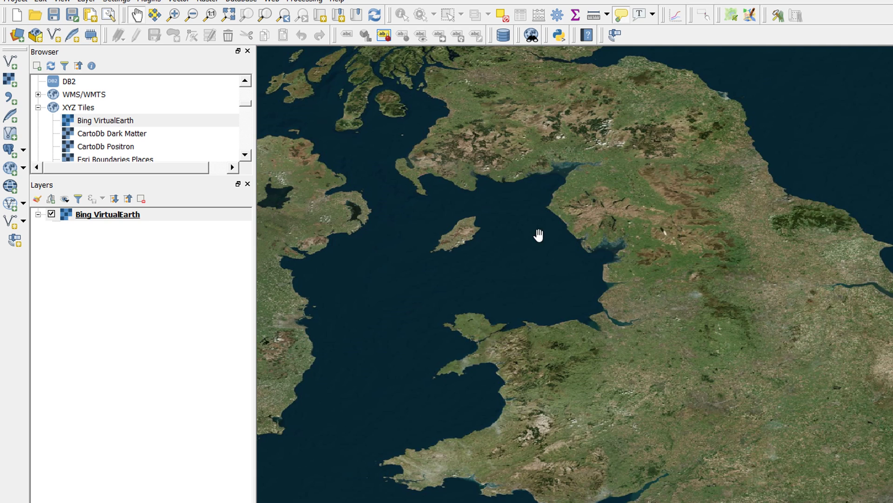
Step: Add Woodland.shp as a vector layer through the Data Source Manager
left_click(13, 69)
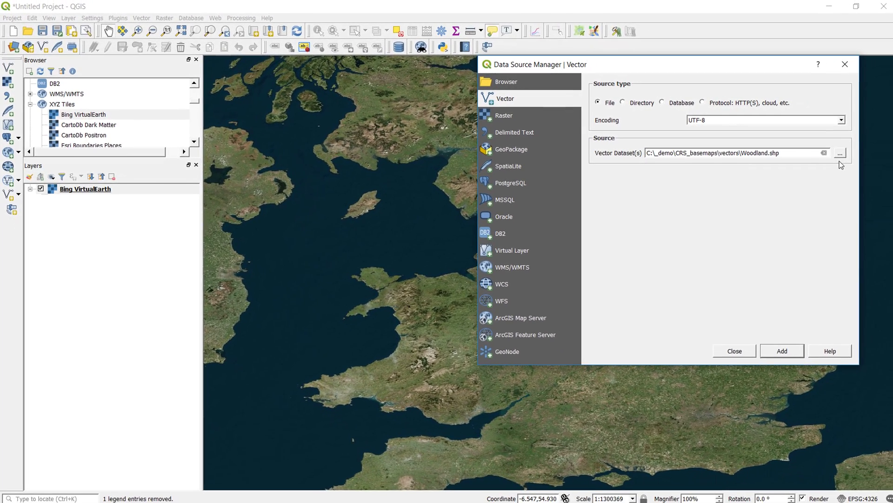
left_click(838, 154)
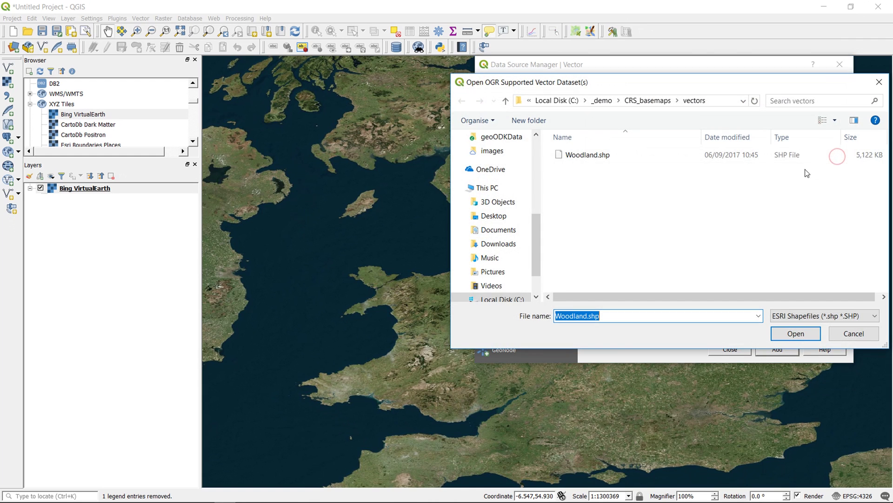
left_click(582, 158)
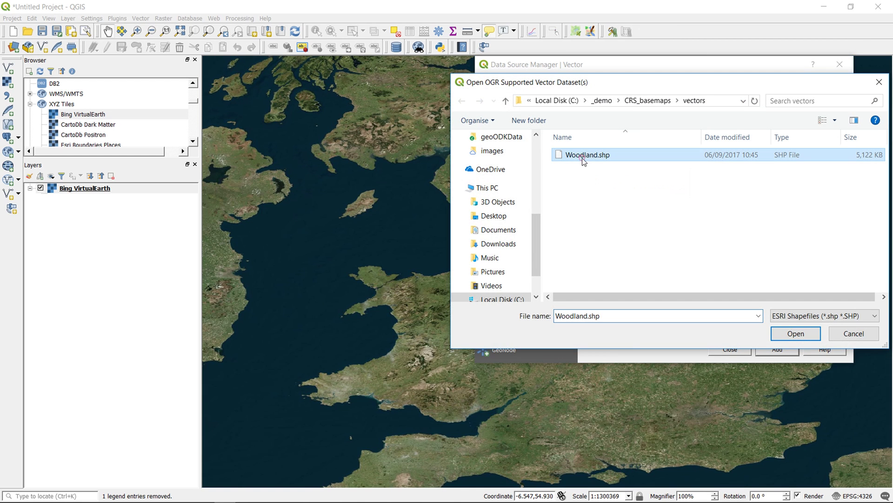
left_click(794, 335)
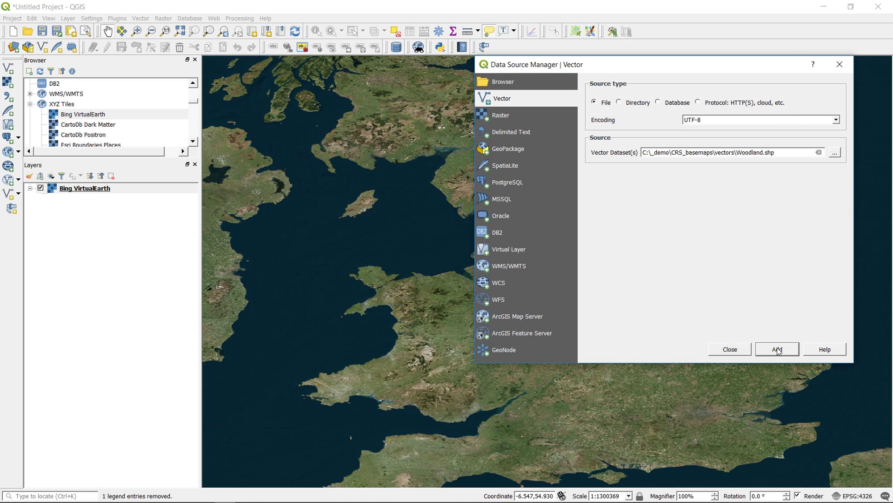
left_click(777, 349)
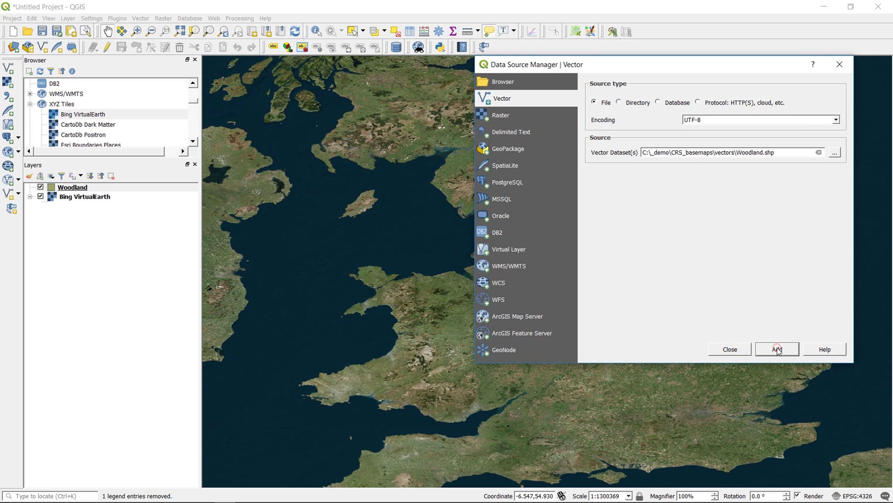
left_click(730, 349)
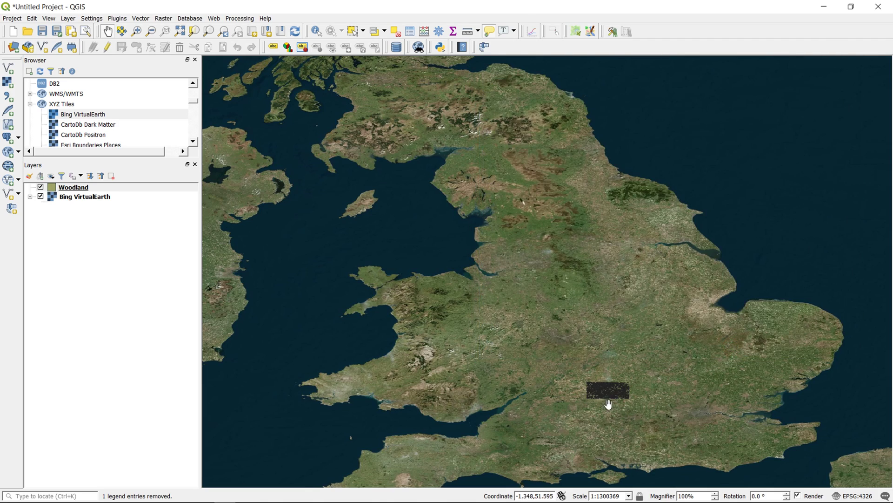
Step: Zoom in on the dark Woodland patch to about 1:10592
scroll(605, 394, "up", 3)
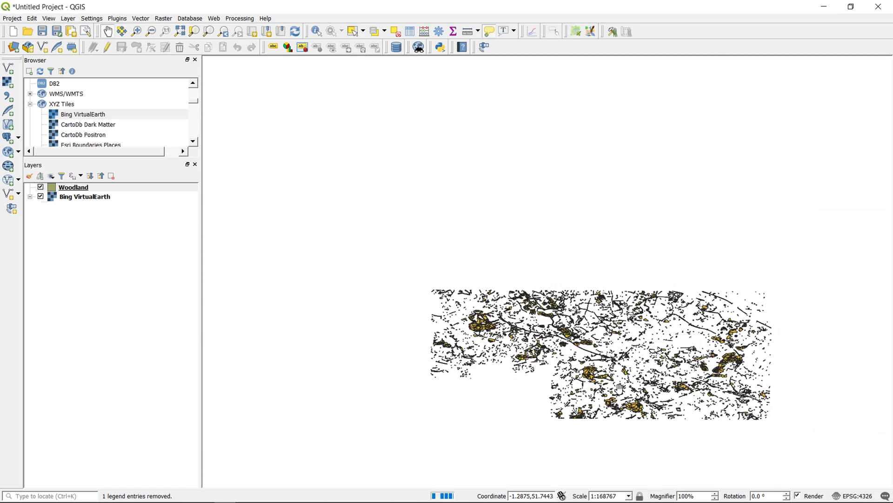
scroll(558, 335, "up", 2)
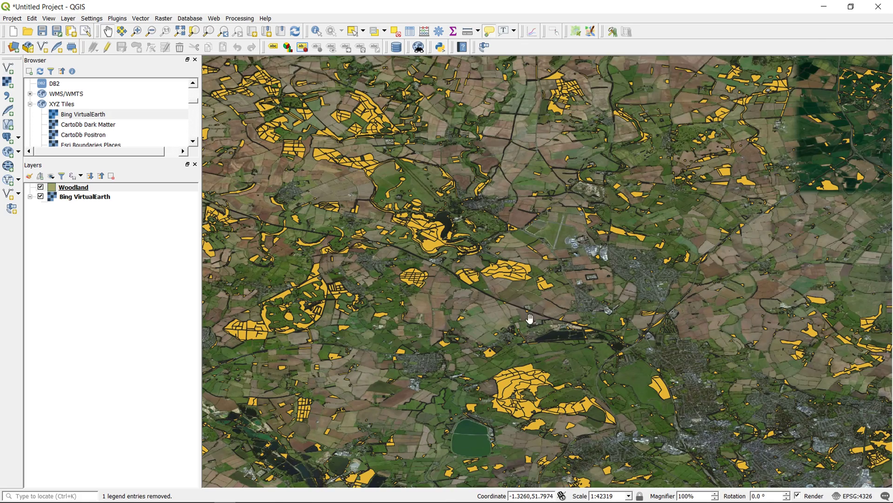
scroll(579, 297, "up", 2)
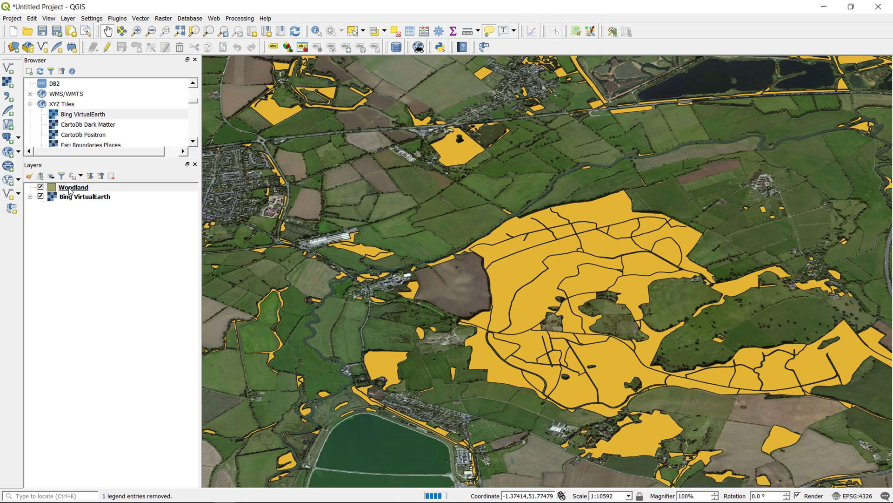
Step: Set the Woodland layer's rendering opacity to 45.7% in its properties
right_click(70, 188)
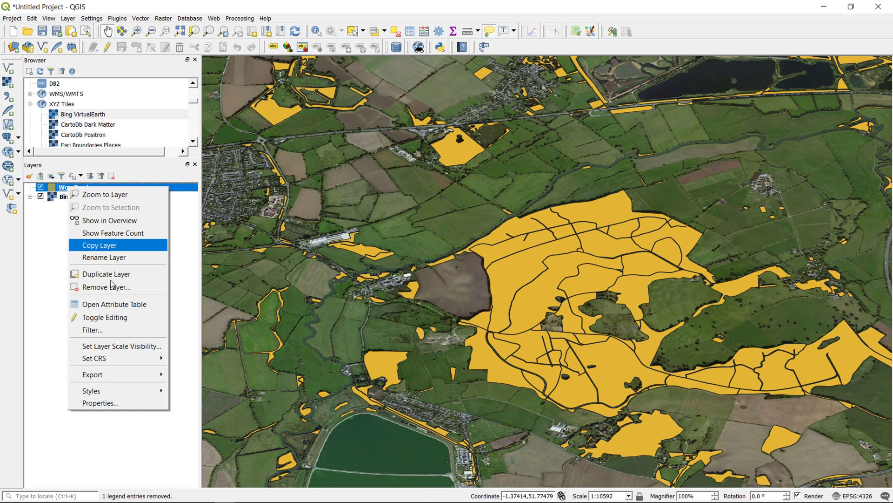
left_click(97, 403)
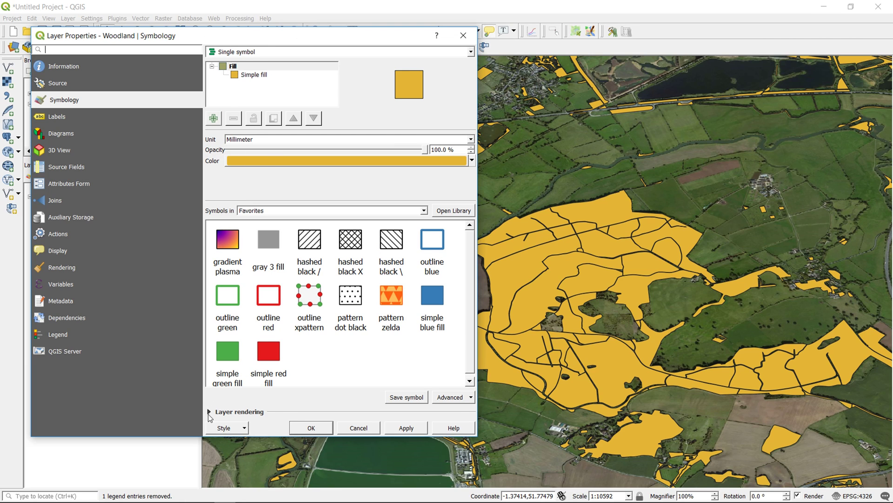
left_click(209, 412)
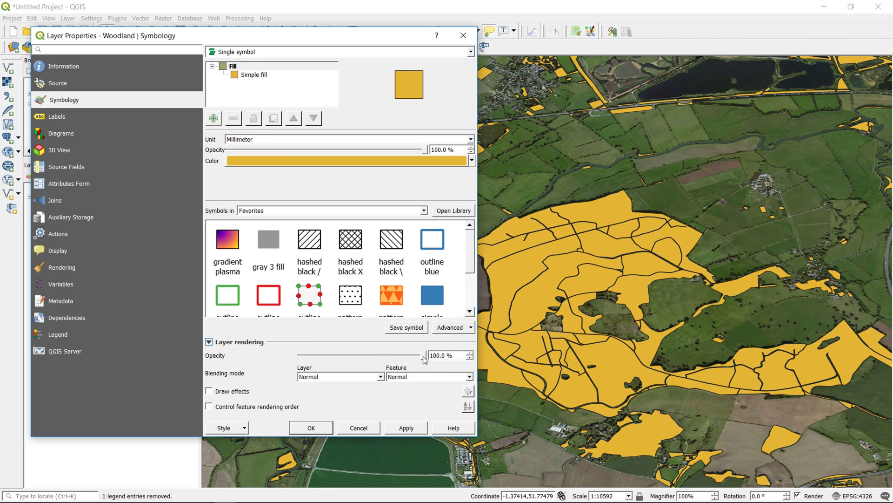
left_click_drag(424, 360, 358, 360)
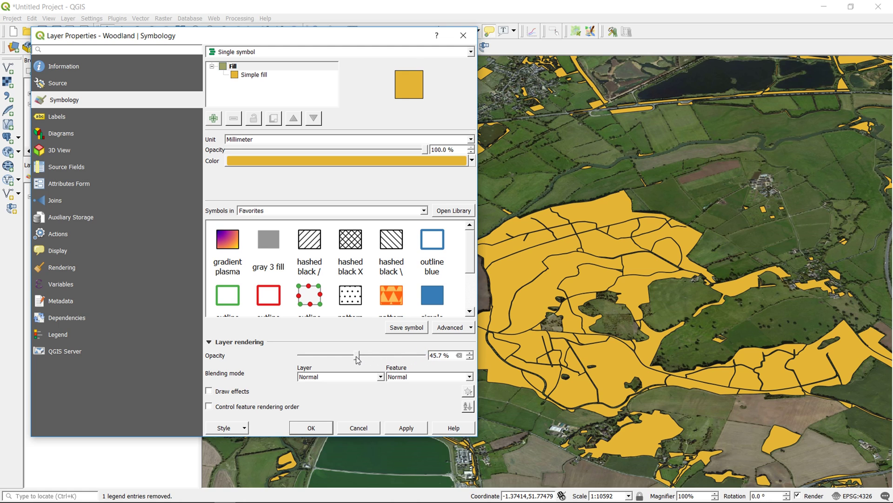
left_click(311, 428)
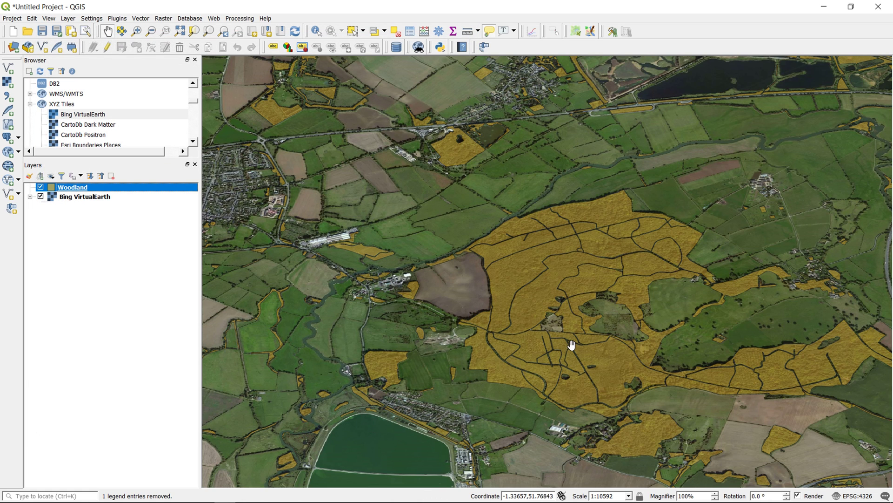
Step: Pan and zoom out to view the Woodland polygons across southern England
left_click_drag(679, 358, 537, 229)
left_click_drag(477, 207, 609, 368)
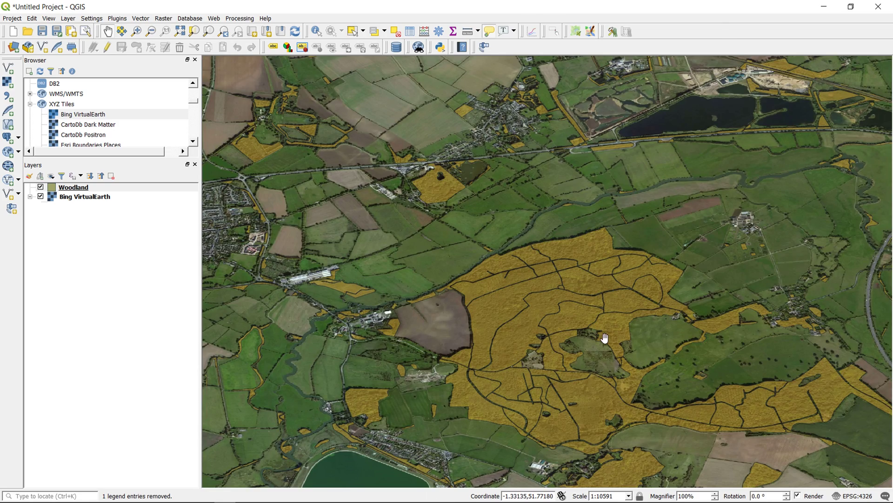
scroll(539, 259, "down", 1)
scroll(526, 251, "down", 1)
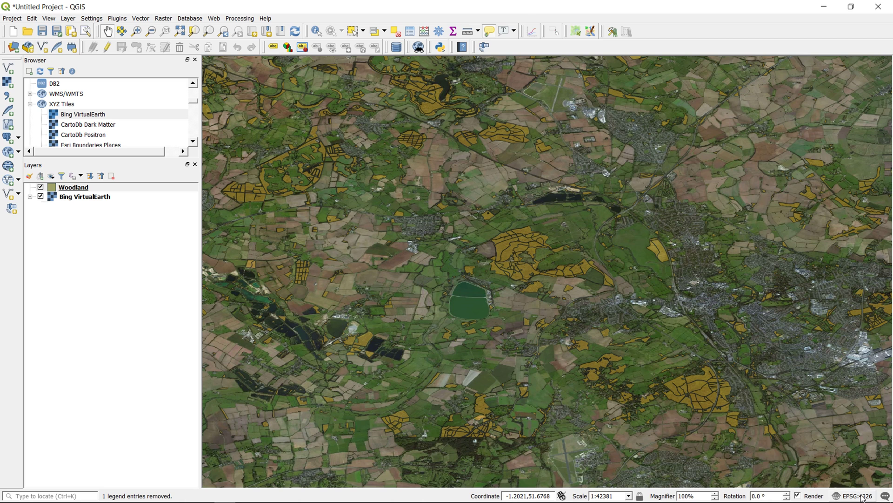
left_click_drag(484, 225, 492, 278)
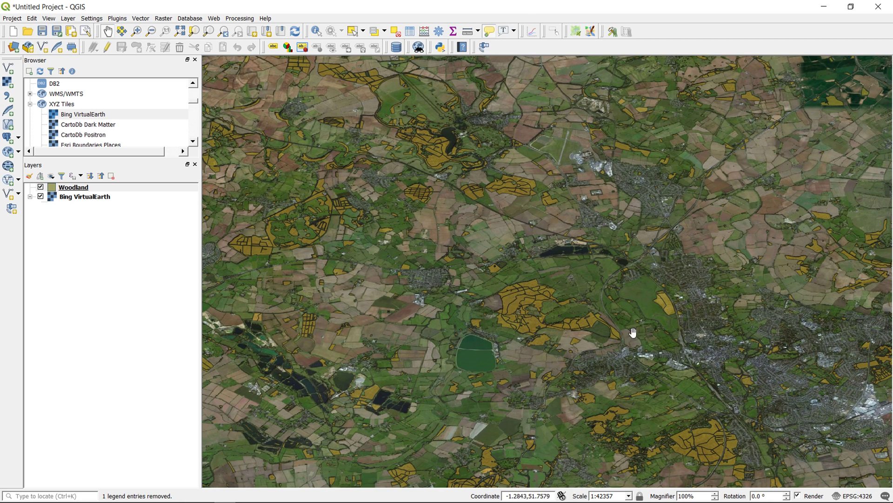
scroll(484, 257, "down", 2)
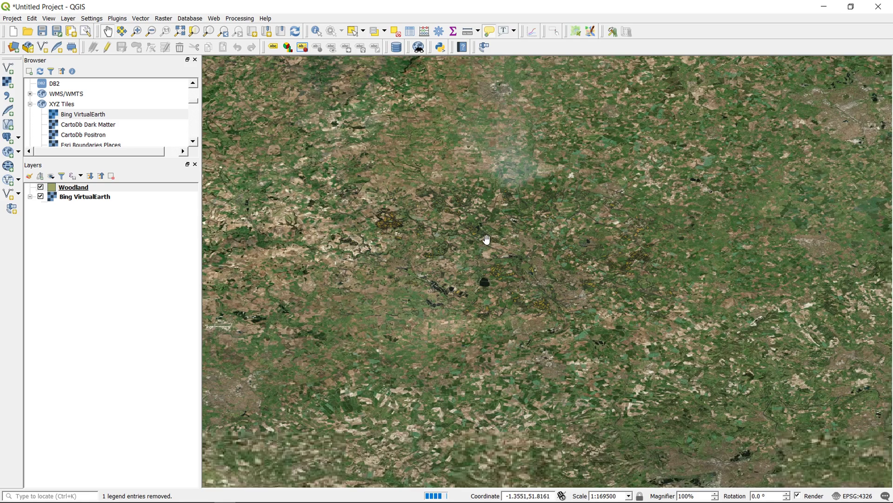
left_click_drag(487, 239, 500, 279)
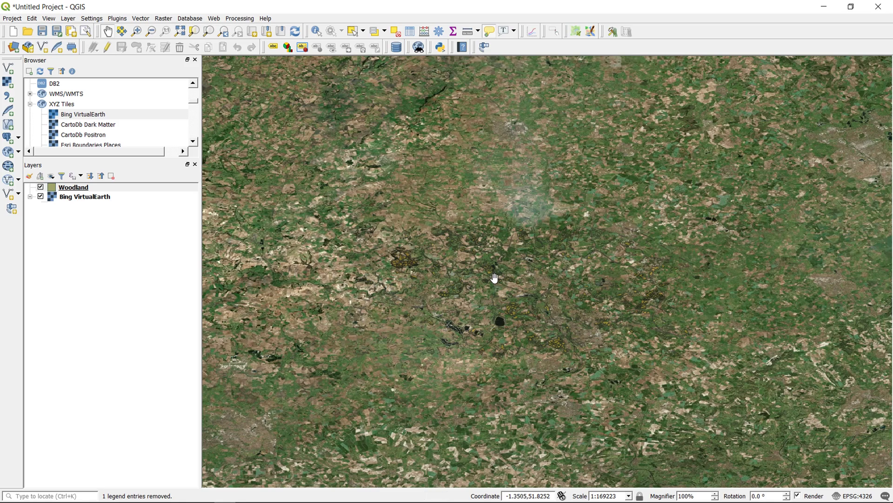
Step: Switch the project CRS to OSGB 1936 / British National Grid (EPSG:27700)
left_click(855, 497)
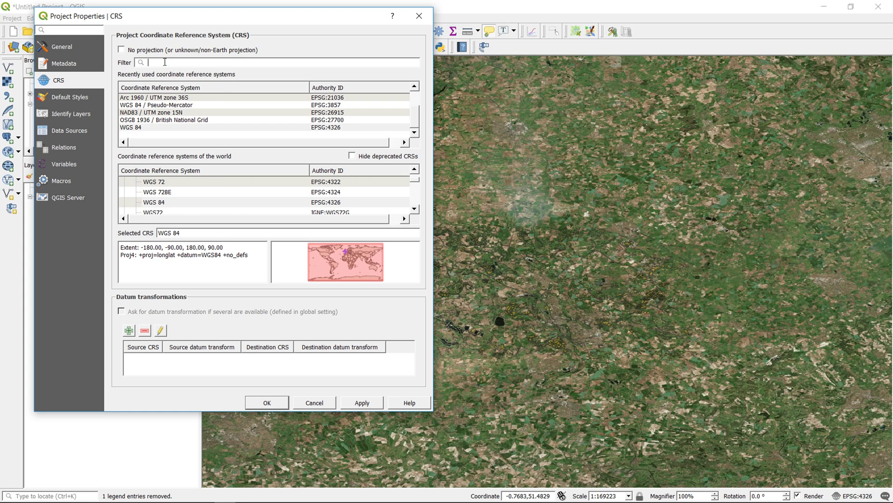
type("277")
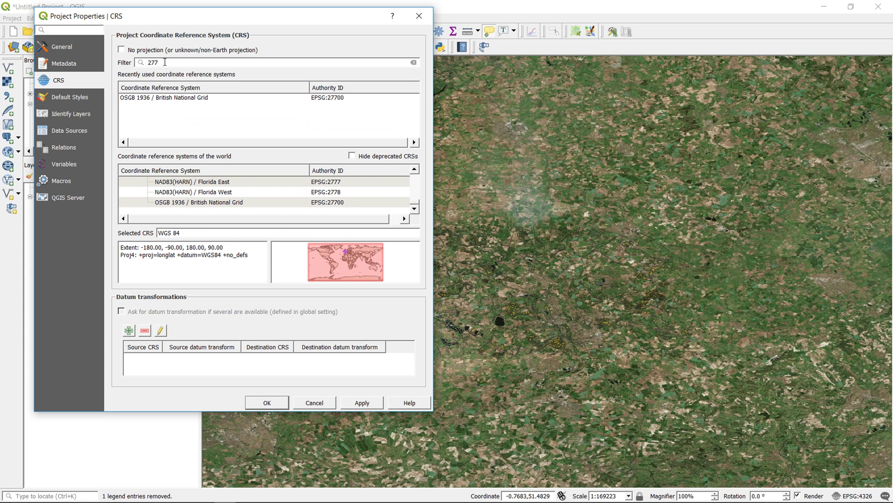
type("00")
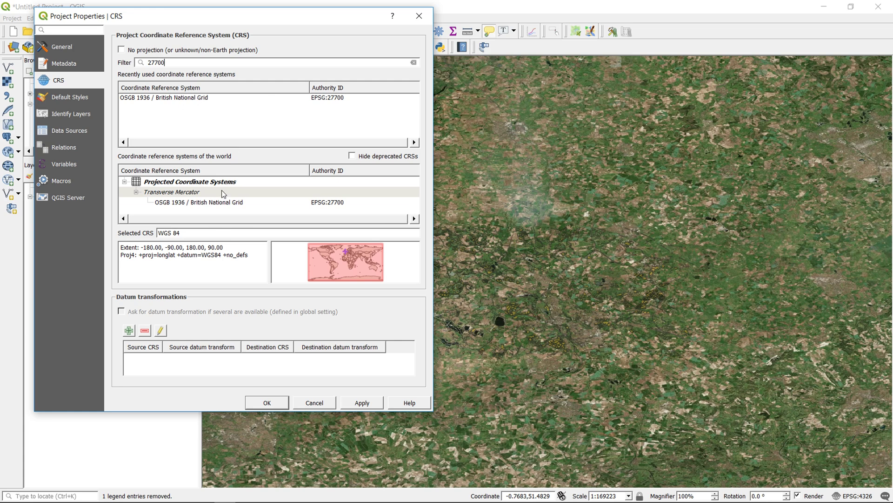
left_click(215, 204)
left_click(276, 403)
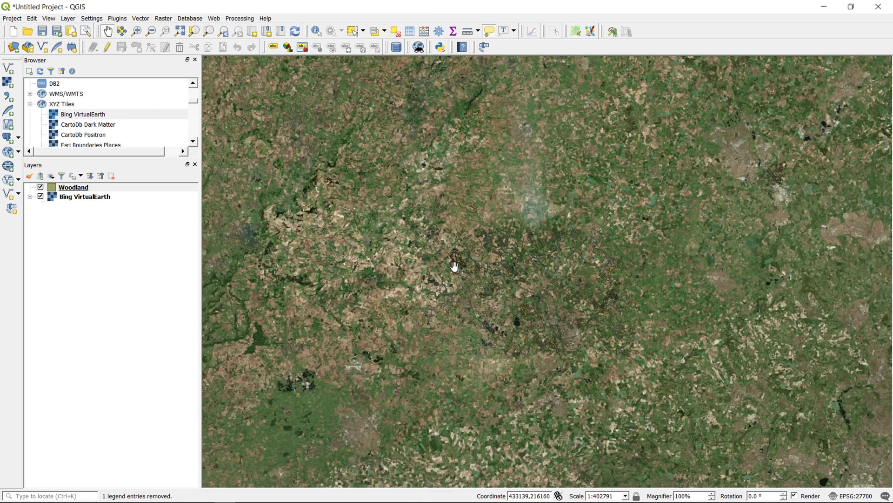
Step: Zoom in and pan to compare neighbouring woodland against the imagery
scroll(456, 264, "up", 3)
scroll(489, 240, "up", 1)
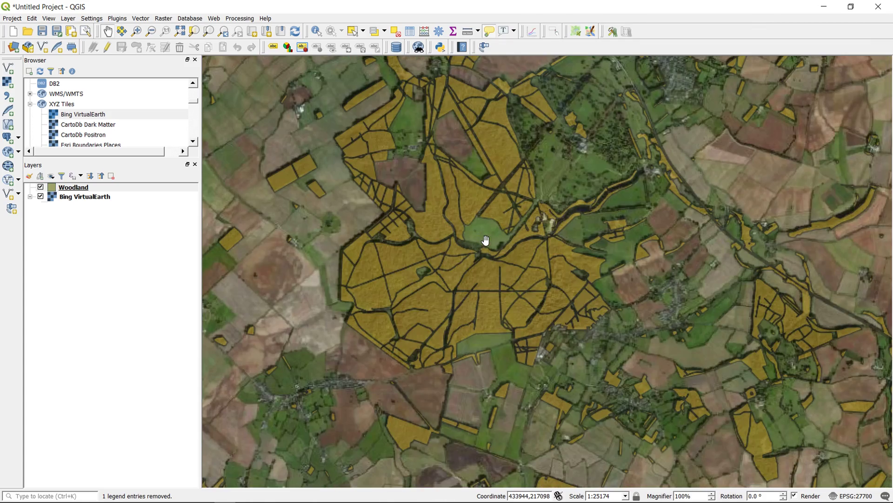
left_click_drag(580, 256, 465, 349)
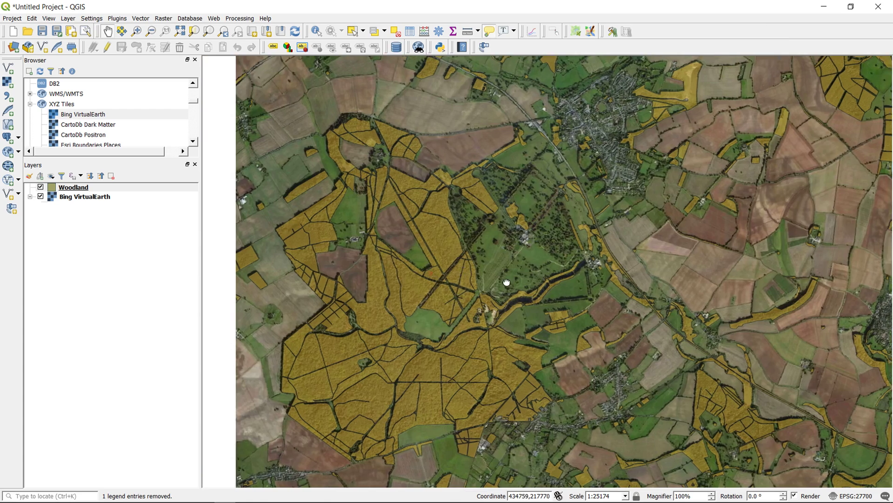
Step: Zoom out to Britain and western Europe, then check Bing VirtualEarth's CRS
scroll(510, 243, "down", 3)
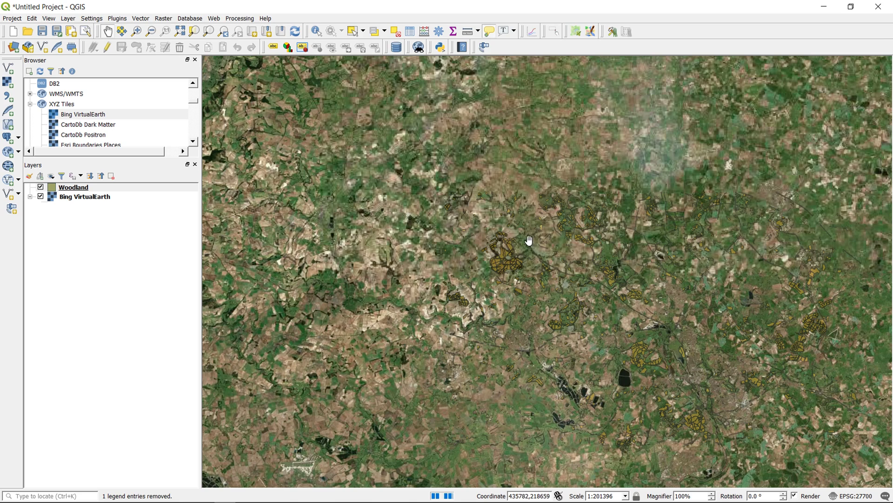
scroll(531, 241, "down", 2)
scroll(538, 243, "down", 2)
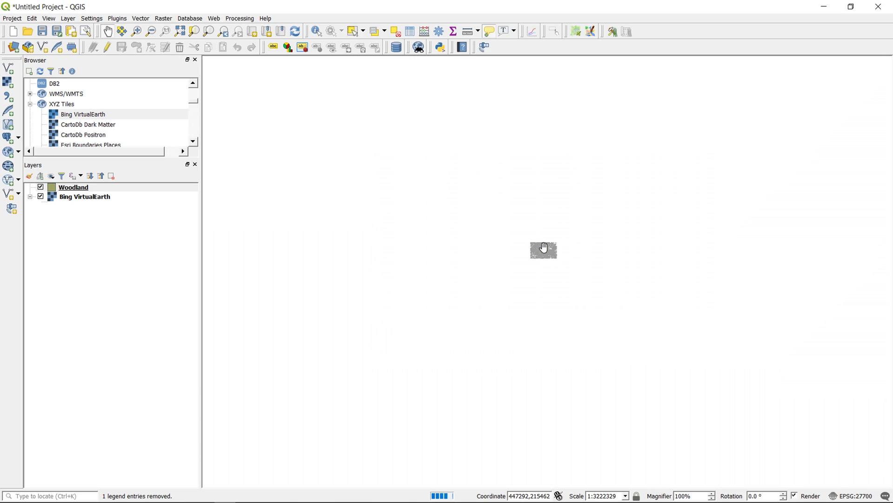
scroll(546, 249, "down", 1)
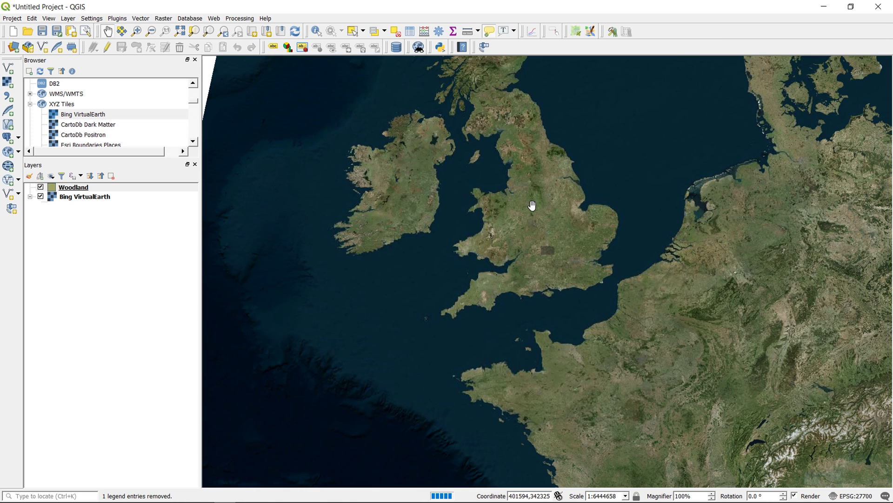
left_click_drag(532, 205, 544, 289)
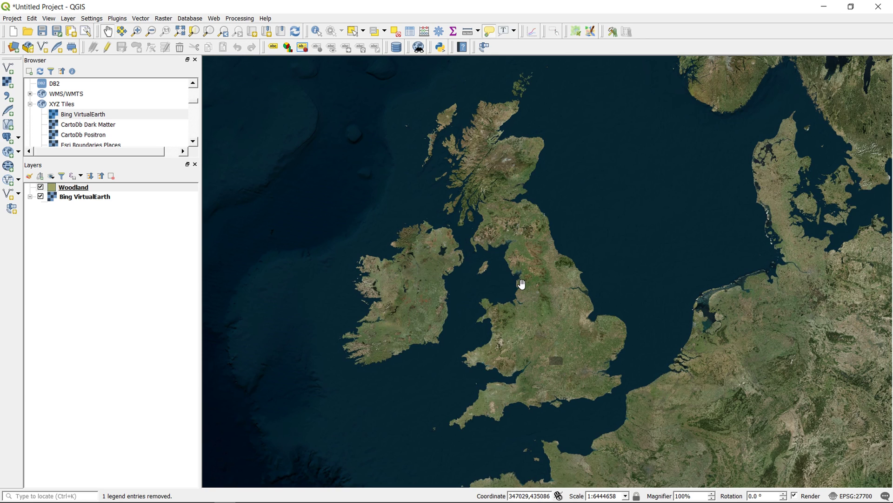
mouse_move(82, 202)
scroll(523, 247, "down", 1)
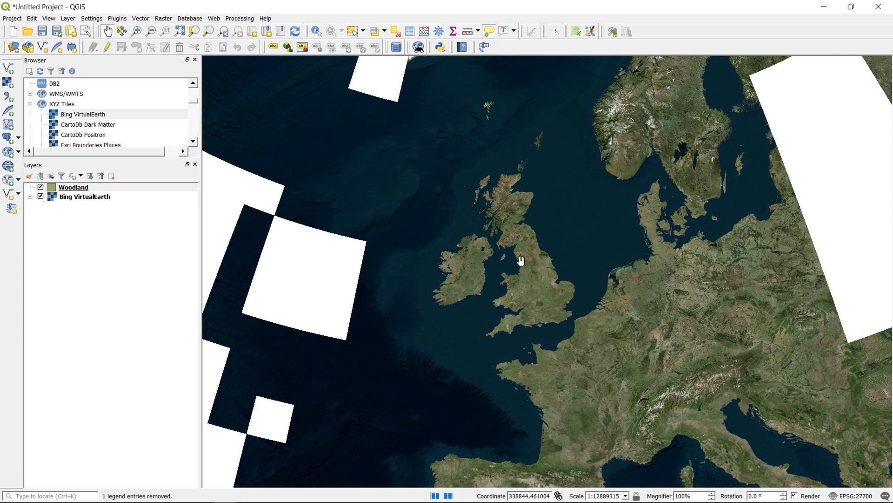
scroll(520, 258, "down", 1)
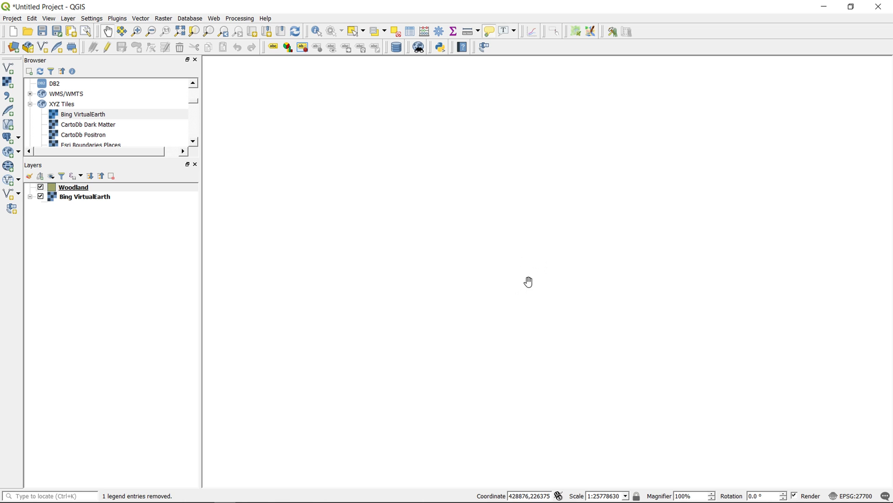
scroll(529, 281, "up", 2)
scroll(529, 282, "up", 4)
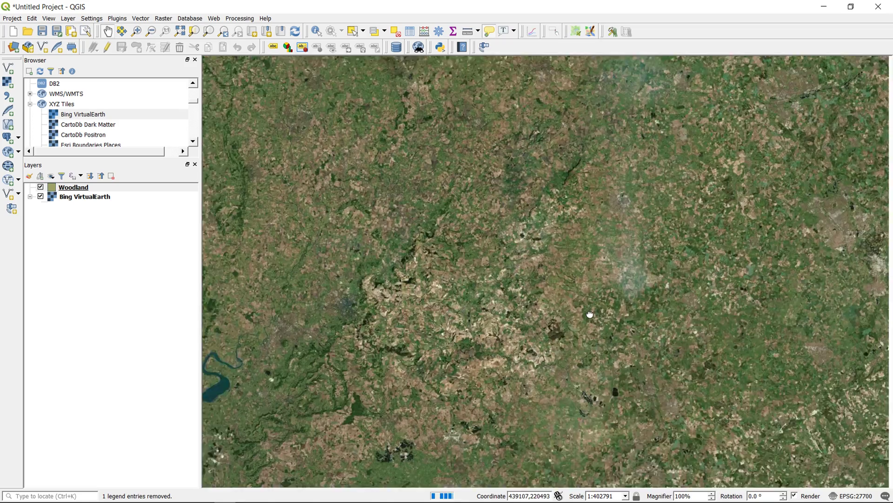
left_click_drag(590, 314, 418, 184)
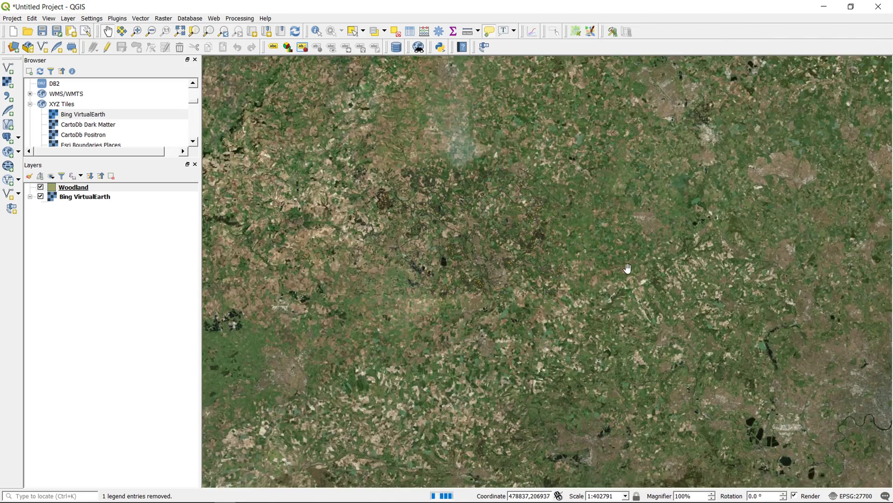
left_click_drag(635, 318, 416, 194)
left_click_drag(373, 157, 656, 321)
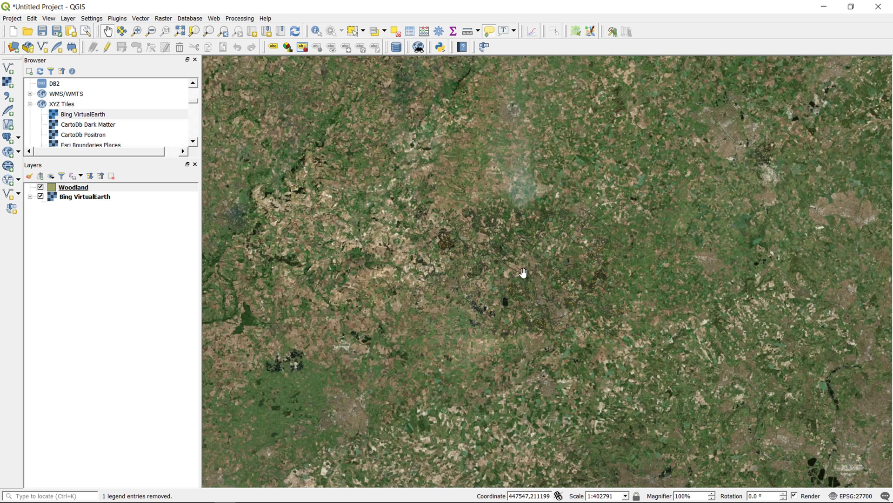
mouse_move(536, 272)
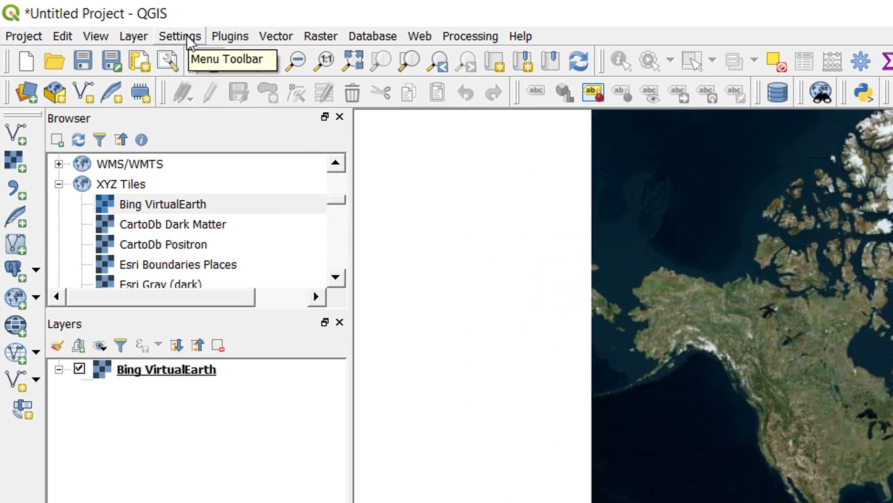
left_click(96, 21)
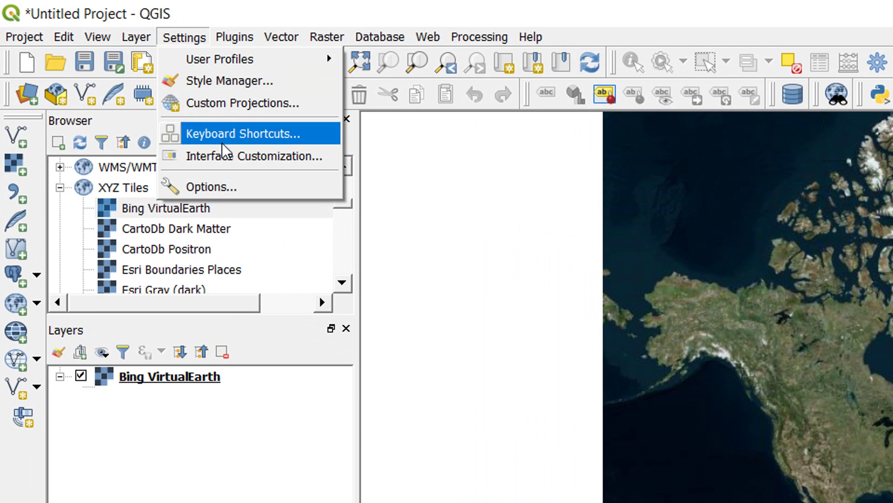
left_click(217, 188)
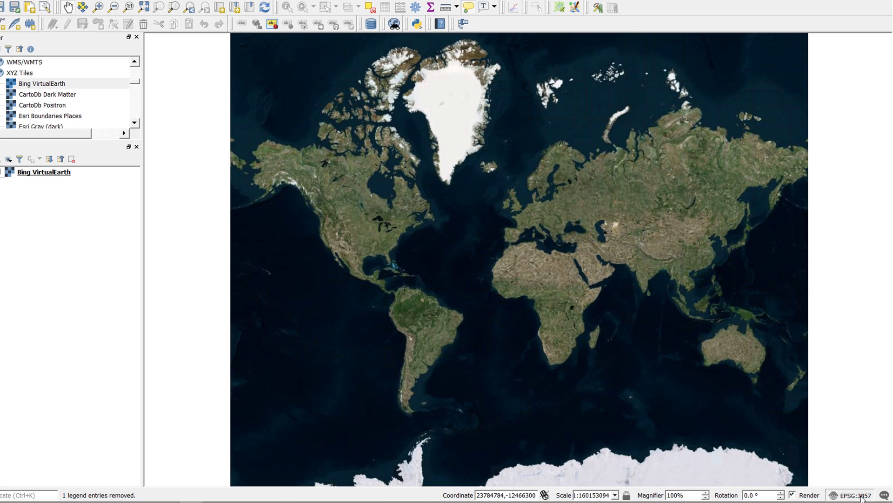
Step: Filter the project CRS for 4326, select WGS 84, then apply and close Project Properties
left_click(861, 496)
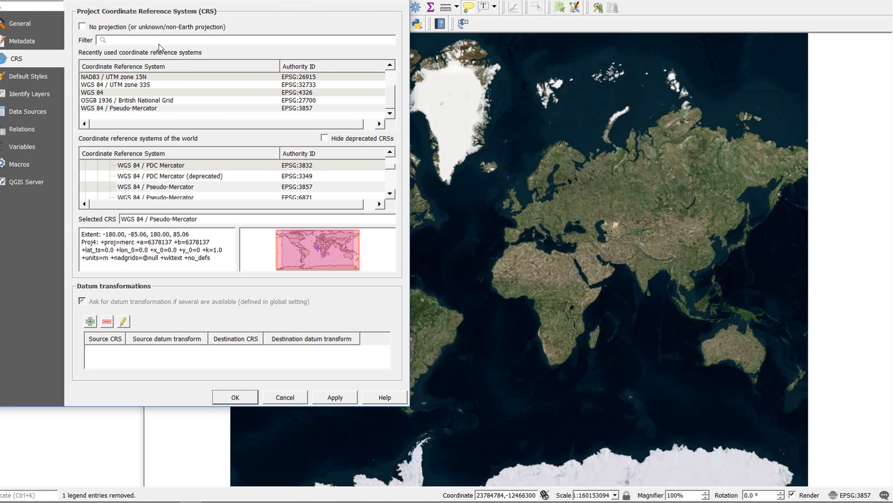
left_click(160, 37)
type("4326")
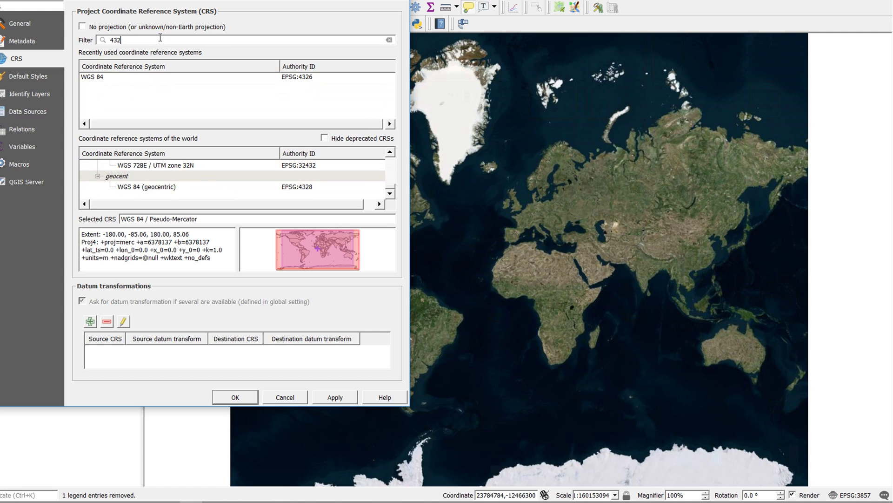
left_click(99, 77)
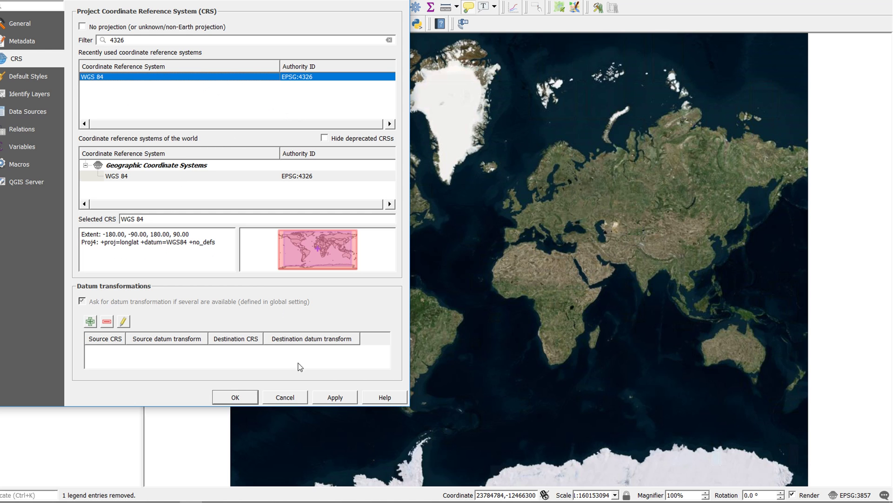
left_click(333, 396)
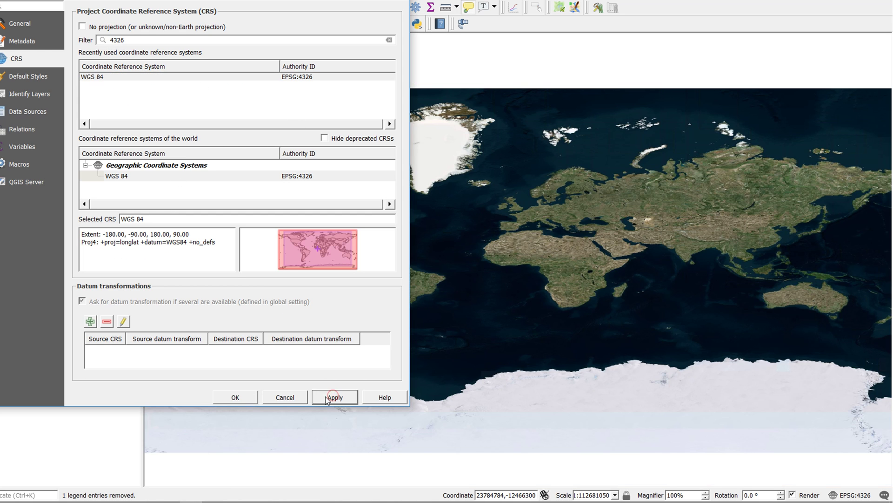
left_click(235, 397)
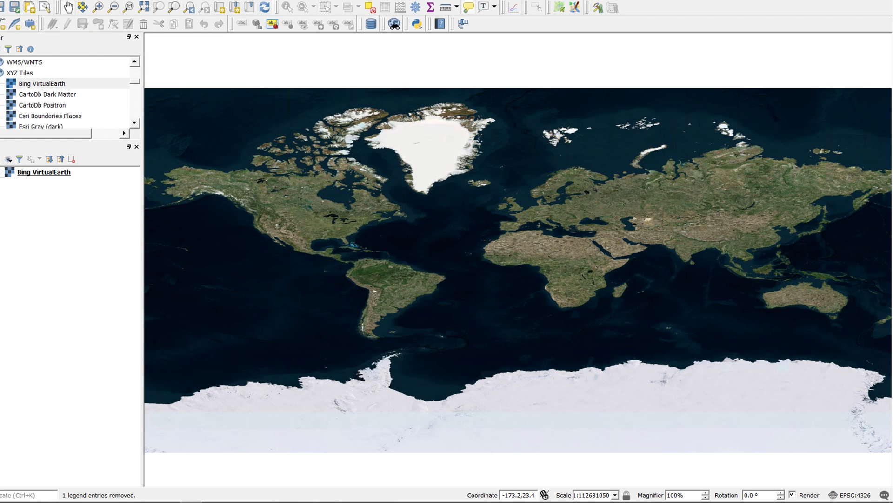
Step: Add Woodland.shp as a vector layer above the Bing basemap
left_click(6, 69)
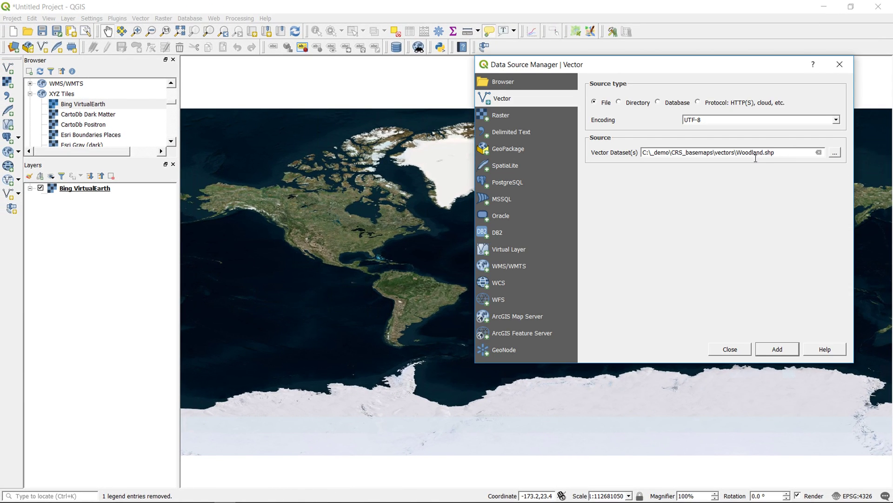
left_click(785, 351)
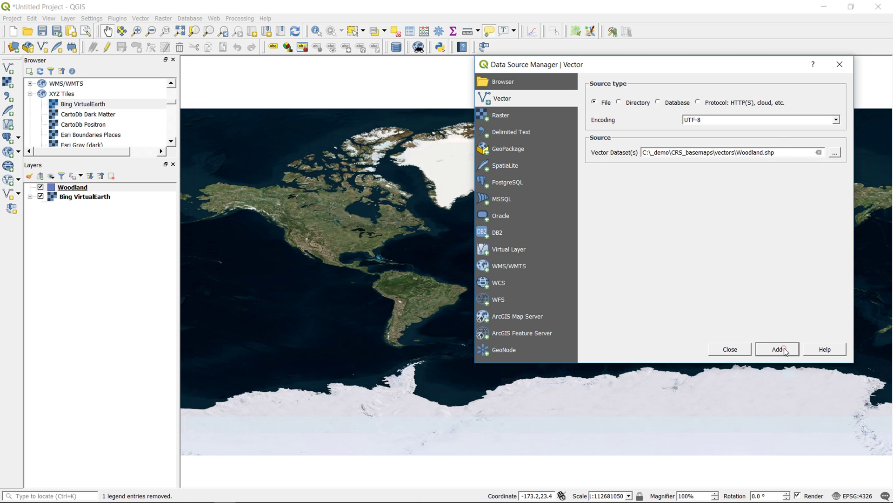
left_click(729, 349)
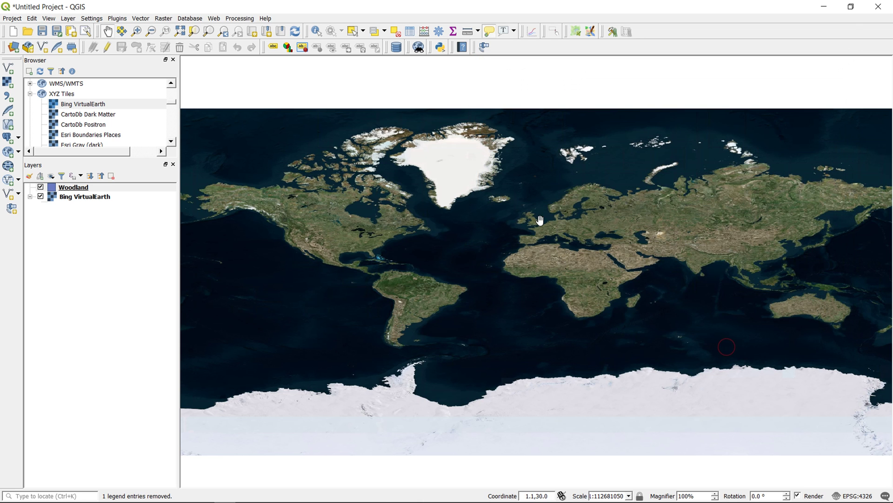
Step: Pan north and zoom in to frame the purple woodland polygons at about 1:99461
scroll(540, 219, "up", 3)
left_click_drag(563, 130, 558, 327)
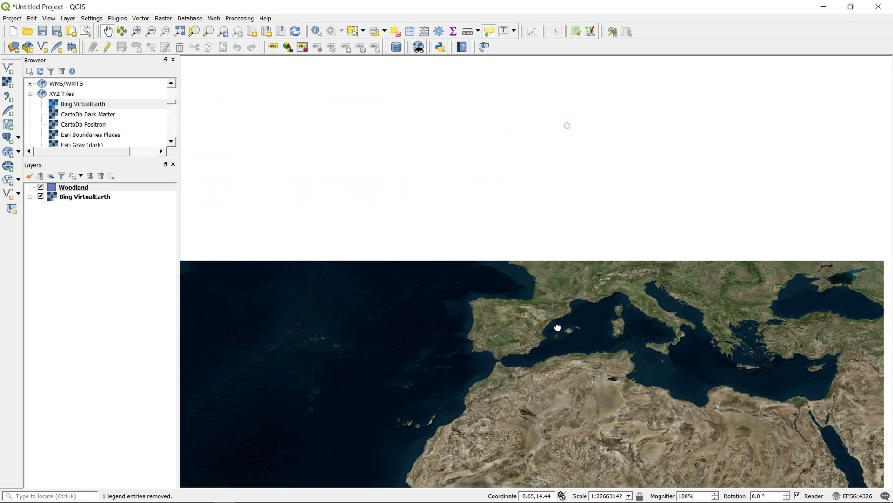
scroll(547, 257, "up", 5)
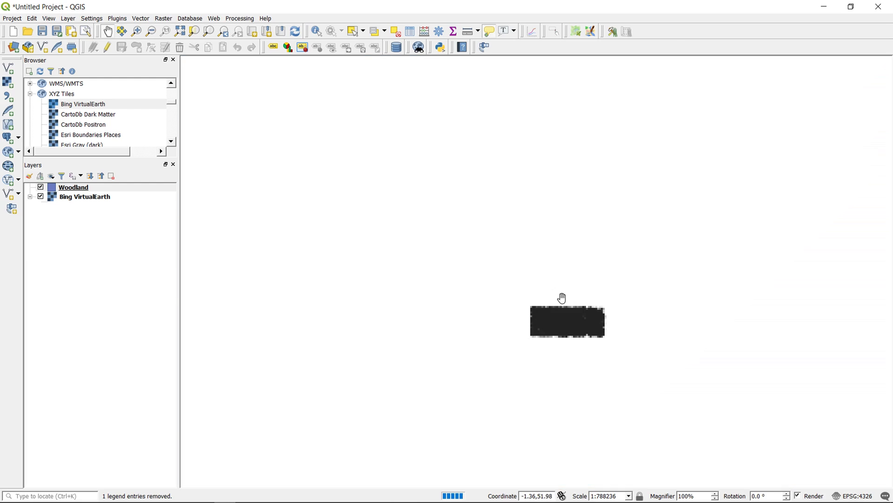
scroll(571, 323, "up", 1)
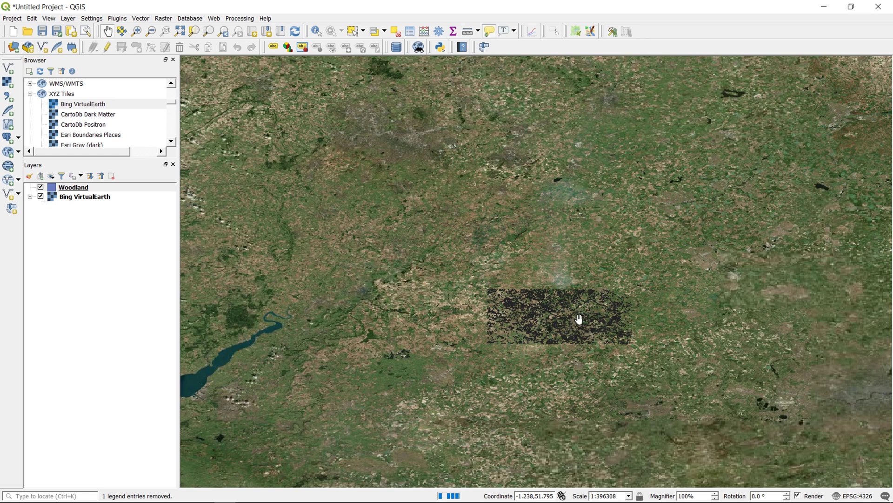
scroll(568, 307, "down", 1)
scroll(569, 308, "up", 3)
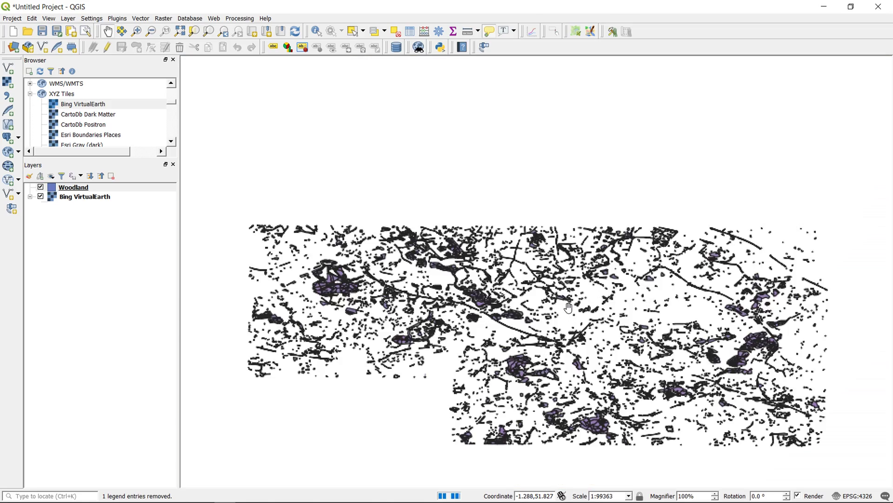
left_click_drag(524, 342, 535, 303)
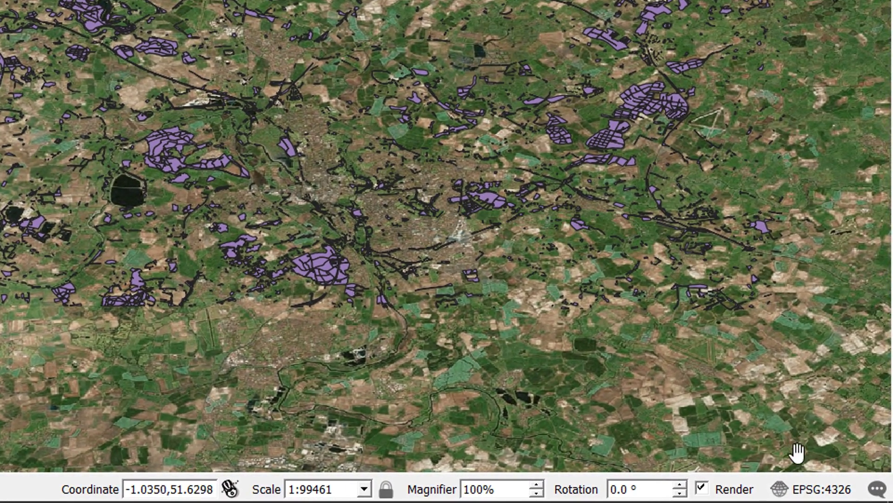
Step: Filter the project CRS list by 277 and apply OSGB 1936 / British National Grid (EPSG:27700)
left_click(821, 489)
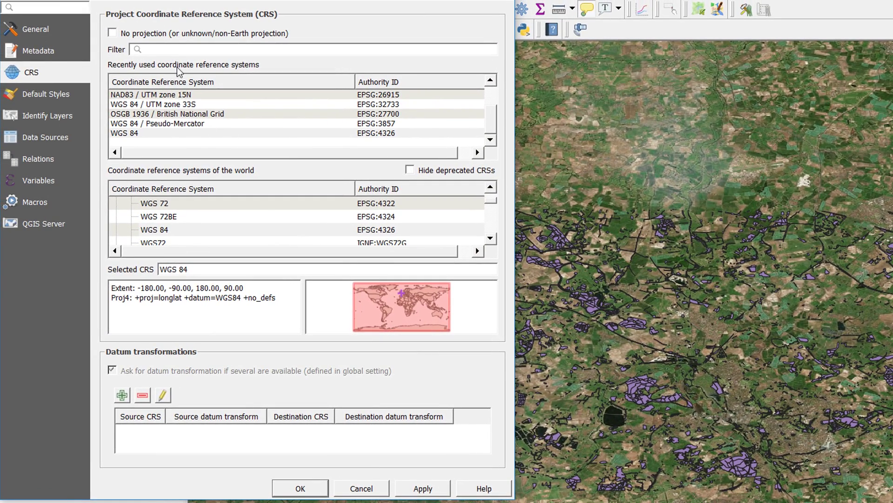
left_click(118, 14)
type("277")
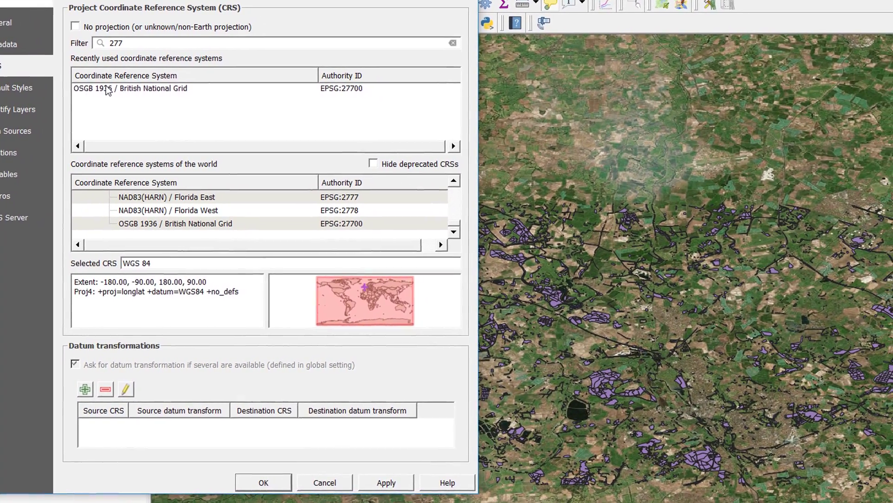
left_click(139, 94)
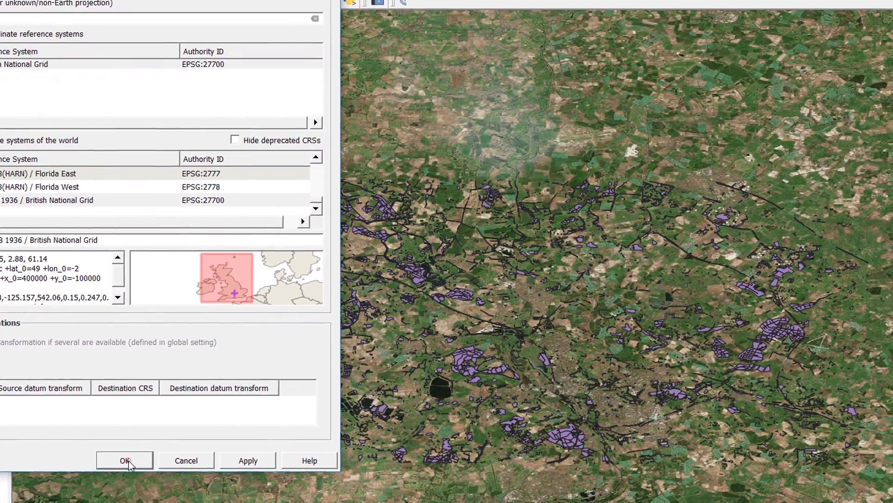
left_click(234, 478)
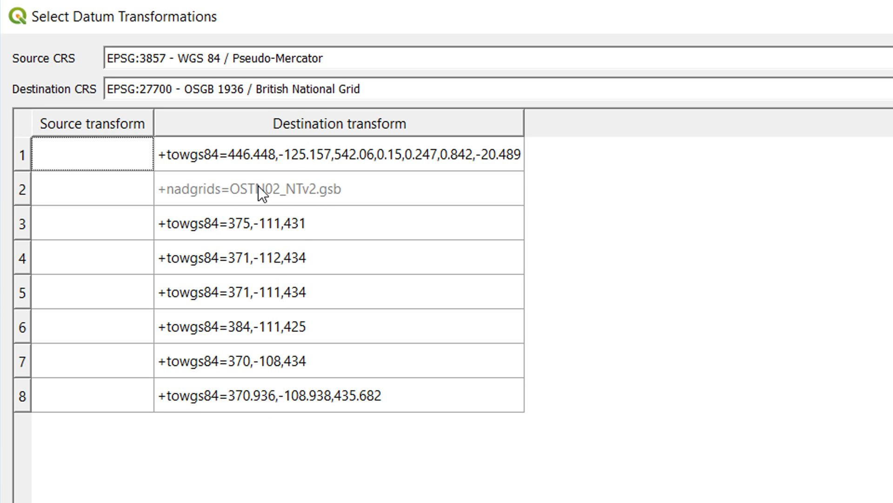
Step: Review the eight EPSG:3857-to-27700 transformations (codes 1195–1198, CGG survey) and select code 1314
left_click(258, 156)
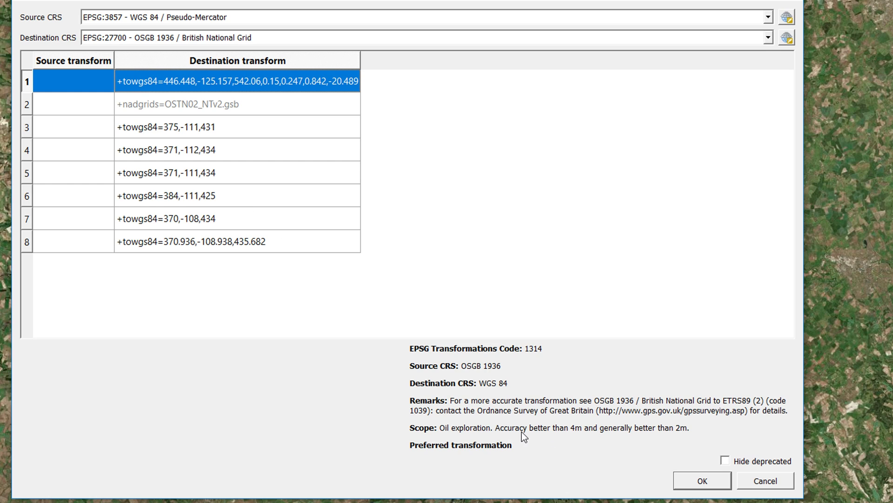
left_click(239, 127)
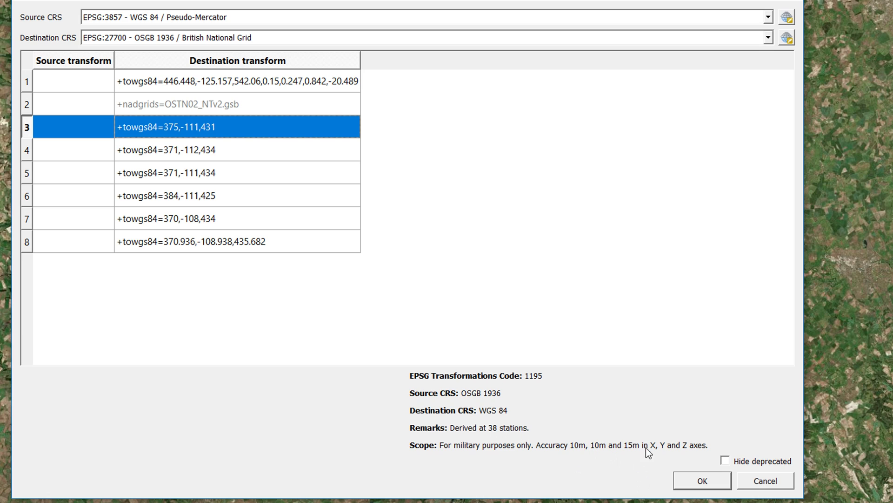
left_click(236, 151)
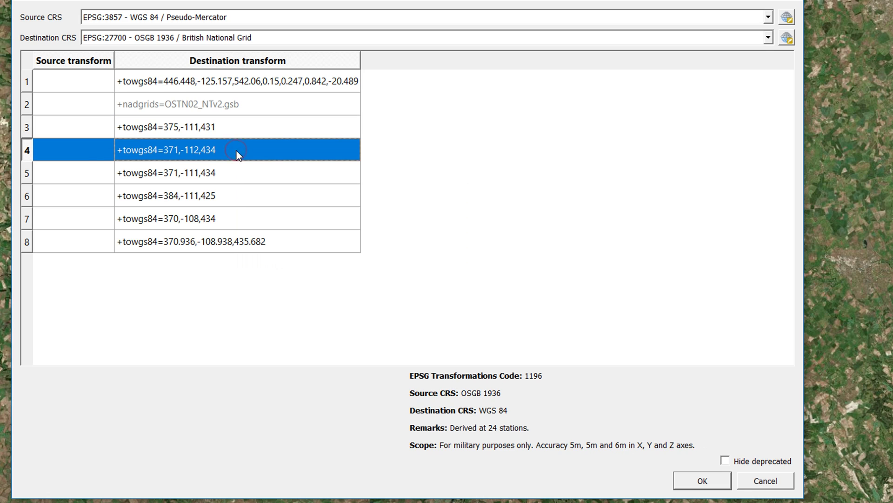
left_click(231, 175)
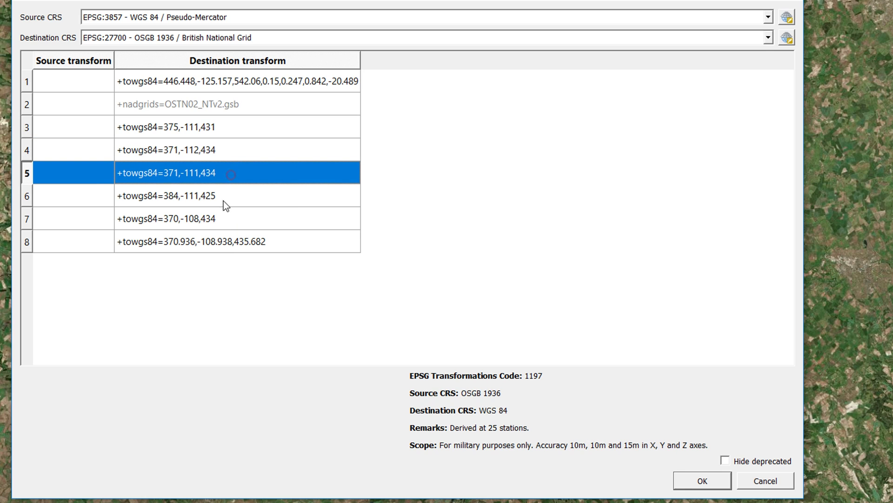
left_click(232, 197)
left_click(235, 222)
left_click(243, 240)
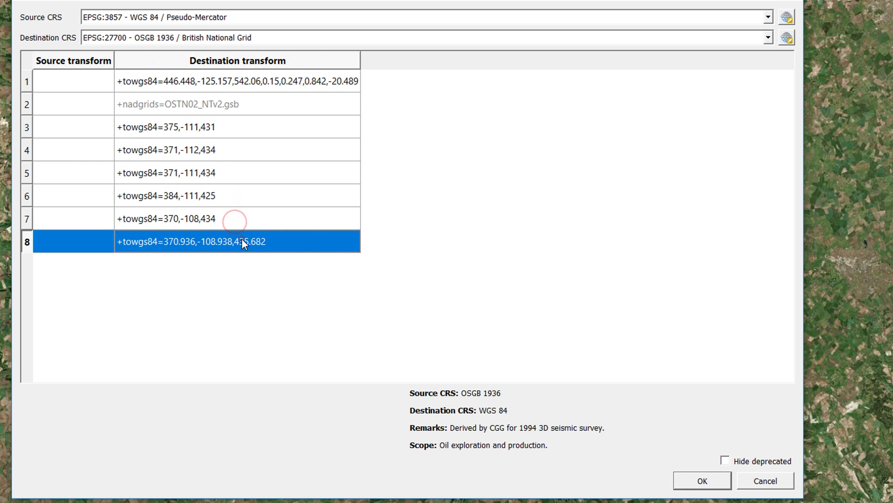
left_click(223, 86)
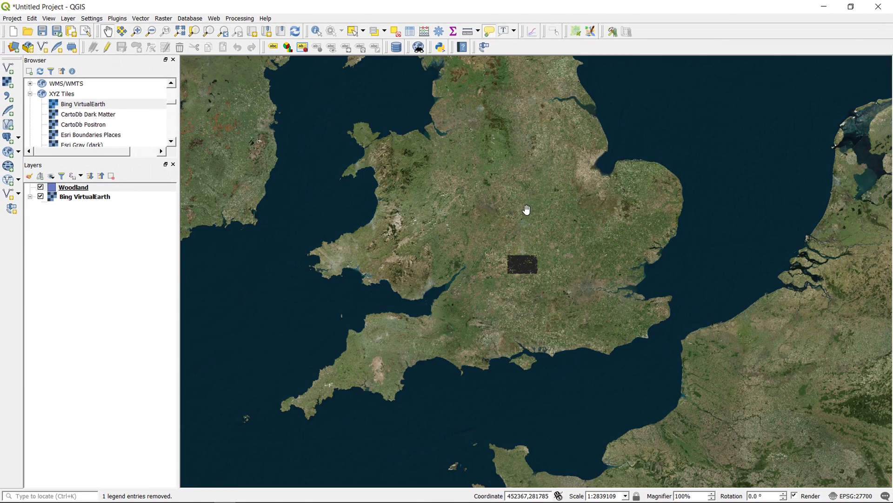
Step: Zoom out and pan so all of Britain is centred, with Woodland over central England
left_click_drag(524, 210, 558, 287)
scroll(551, 249, "down", 1)
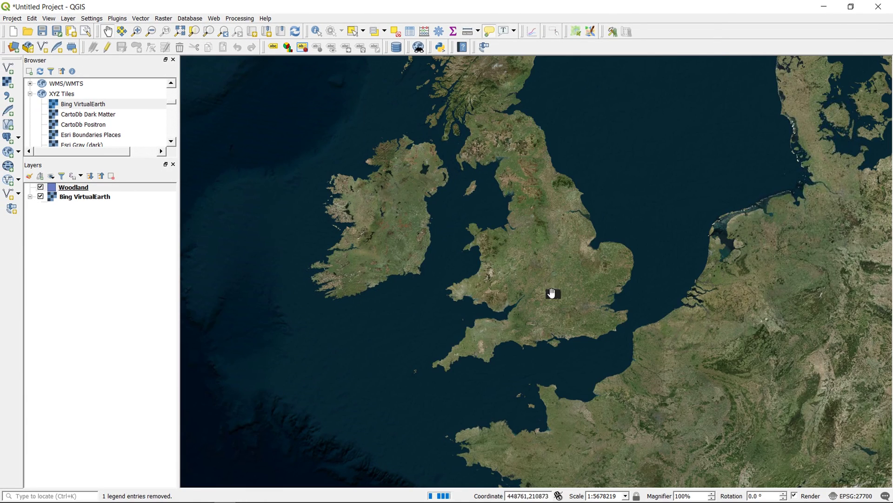
left_click_drag(540, 248, 564, 301)
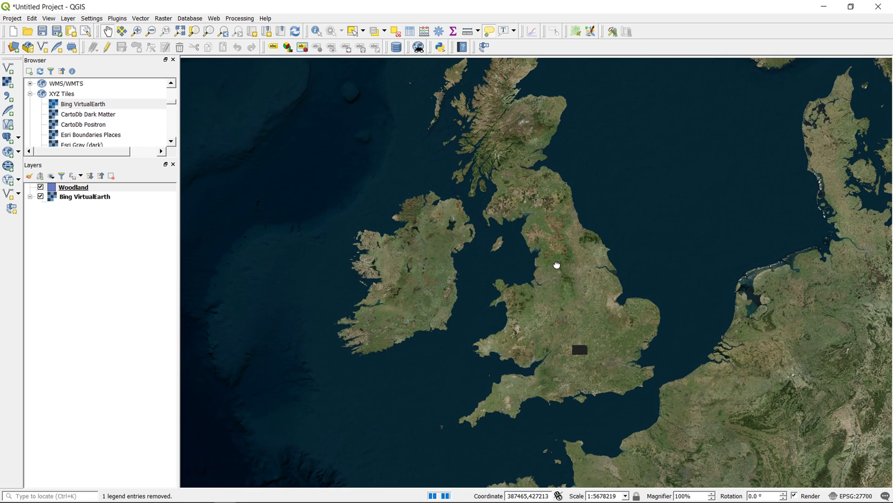
left_click_drag(557, 265, 561, 286)
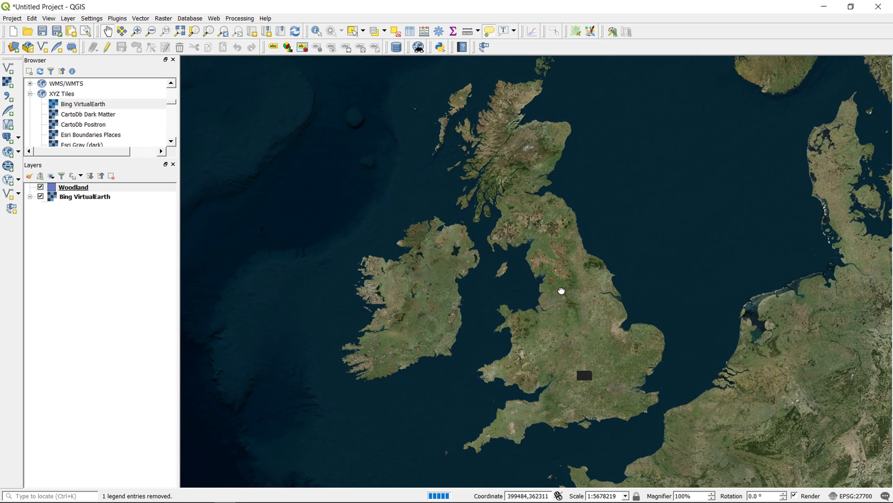